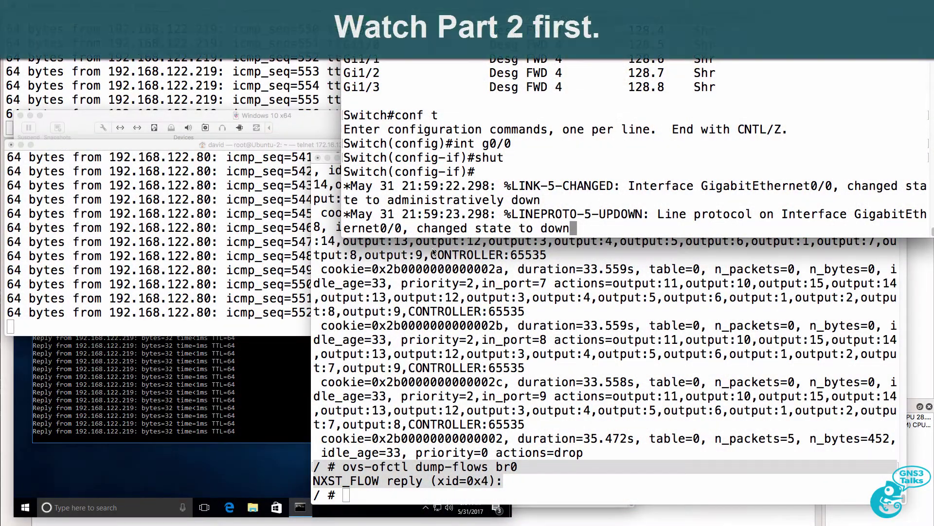
Find the set-fail-mode bridge command in the ovs-vsctl manual by searching 'secu'
{"action": "key", "text": "super+Tab"}
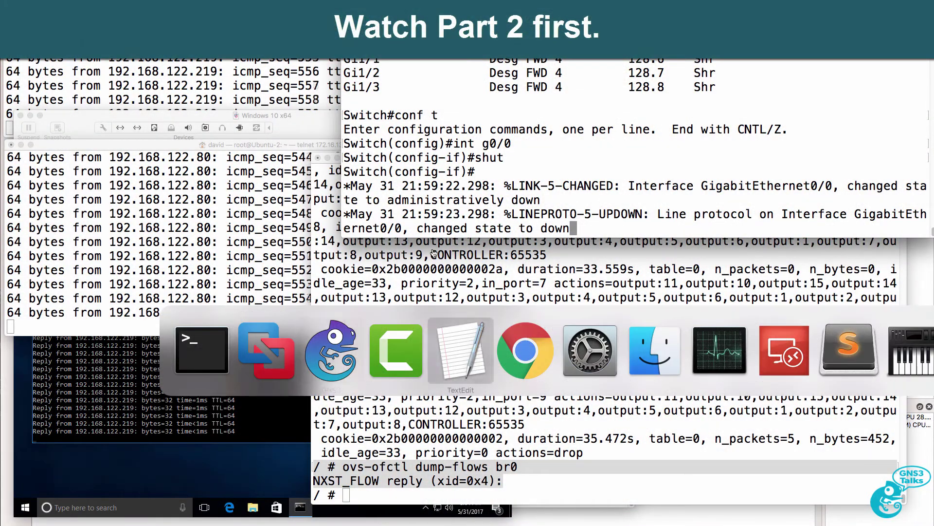
{"action": "key", "text": "super+f"}
{"action": "type", "text": "secu"}
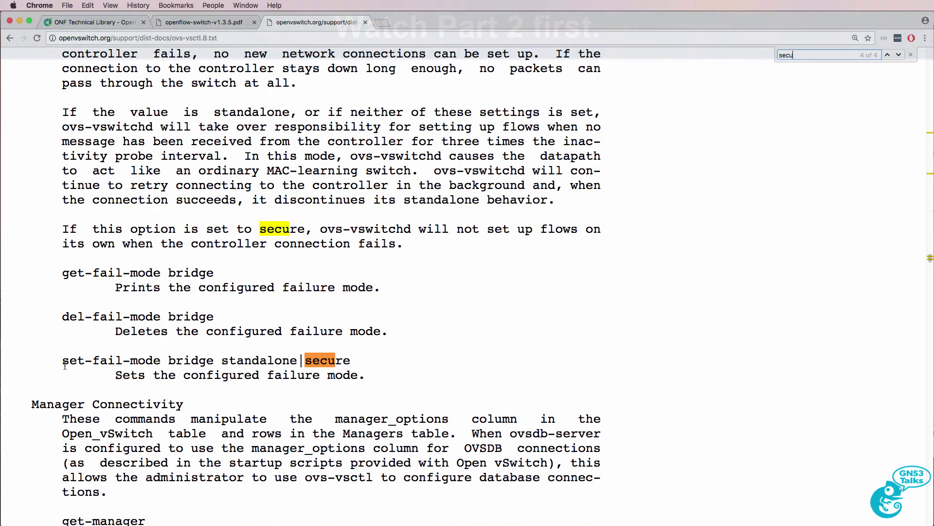
{"action": "left_click_drag", "start_coordinate": [62, 361], "coordinate": [364, 355]}
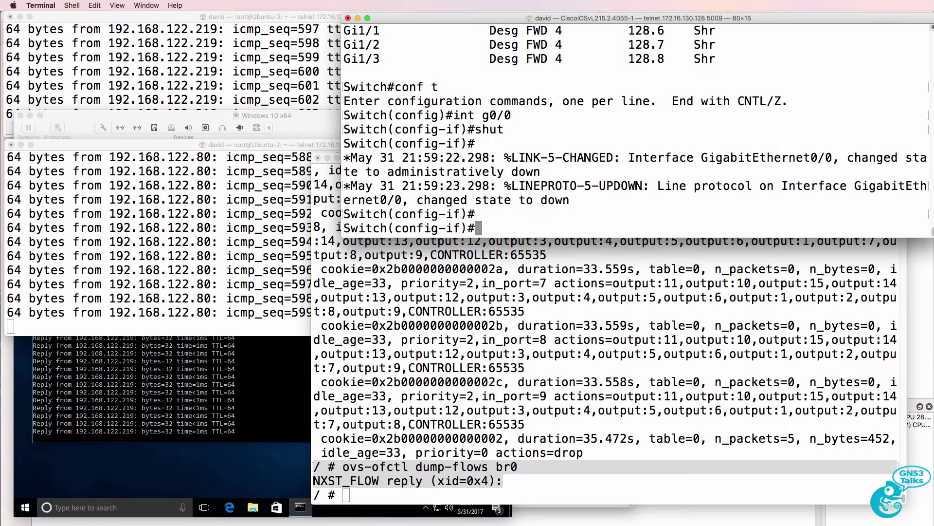
Re-enable the Cisco switch interface with 'no shut' and re-check br0's flow table
{"action": "type", "text": "no shut"}
{"action": "key", "text": "Return"}
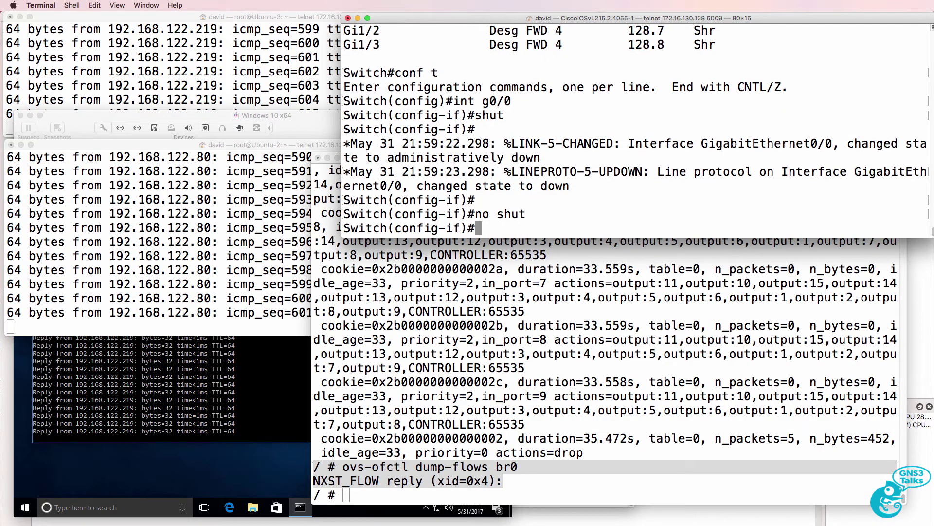
{"action": "left_click", "coordinate": [544, 360]}
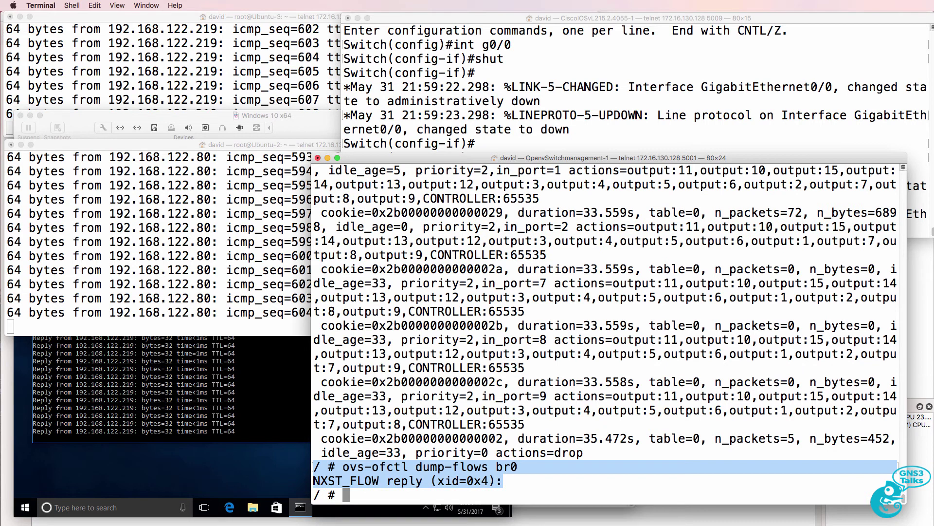
{"action": "key", "text": "Up"}
{"action": "key", "text": "Return"}
{"action": "key", "text": "Up"}
{"action": "key", "text": "Up"}
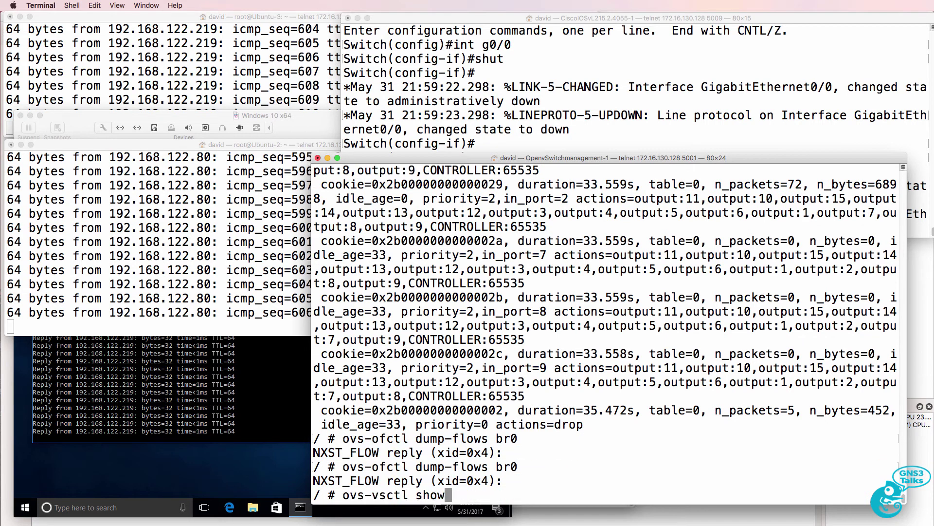
{"action": "key", "text": "Down"}
{"action": "key", "text": "Return"}
{"action": "key", "text": "Up"}
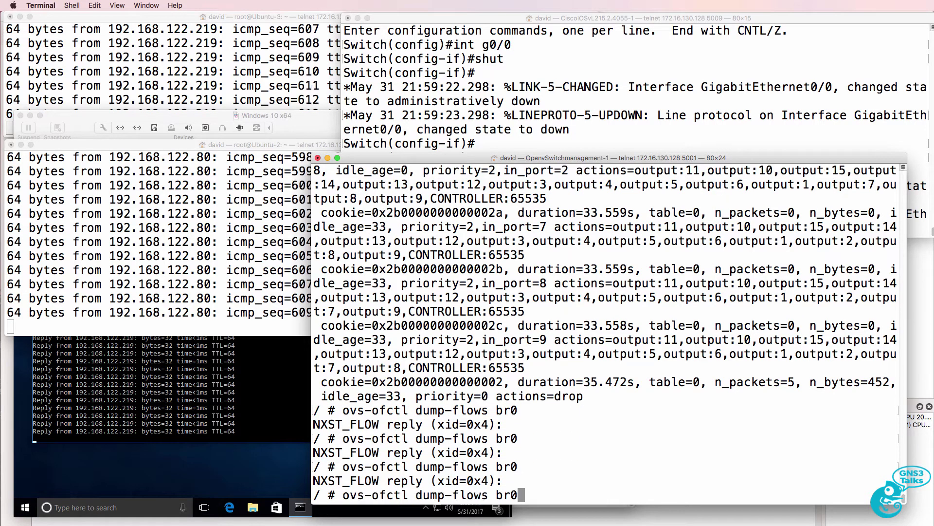
{"action": "key", "text": "Return"}
Set br0's fail mode to secure and ping 10.1.1.1
{"action": "type", "text": "ovs-vsctl set-fail-mode br0 secure"}
{"action": "key", "text": "Return"}
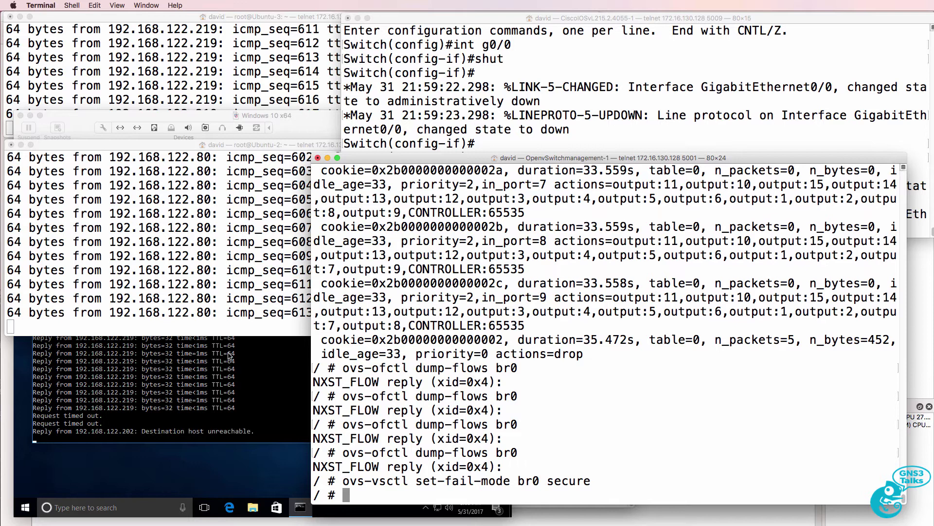
{"action": "type", "text": "pi"}
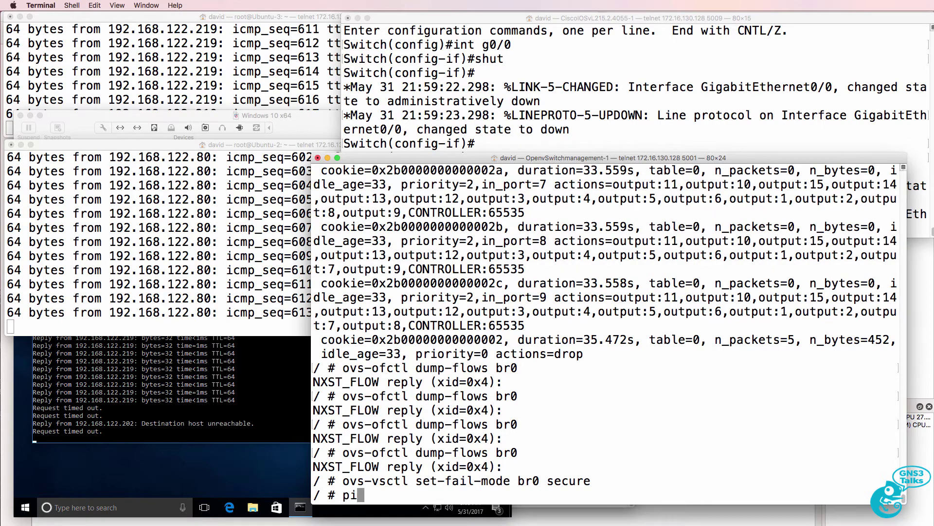
{"action": "type", "text": "ng 10.1.1.1"}
{"action": "key", "text": "Return"}
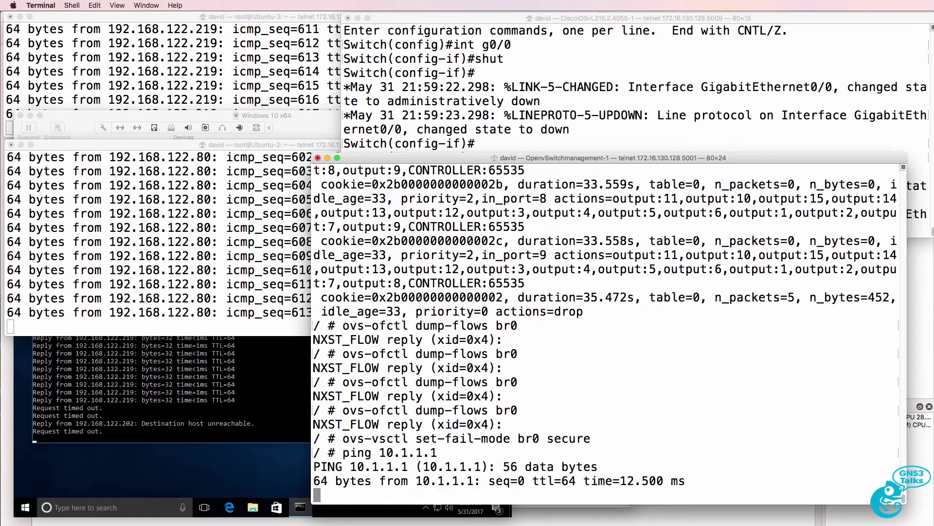
{"action": "key", "text": "ctrl+c"}
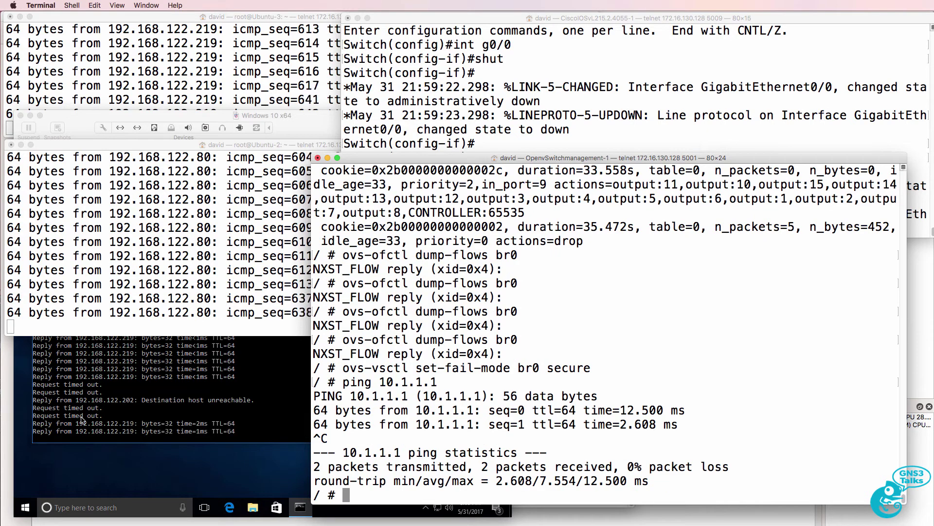
Dump br0's flows after the ping, showing controller-installed flows and a priority-0 drop rule
{"action": "key", "text": "Up"}
{"action": "key", "text": "Up"}
{"action": "key", "text": "Up"}
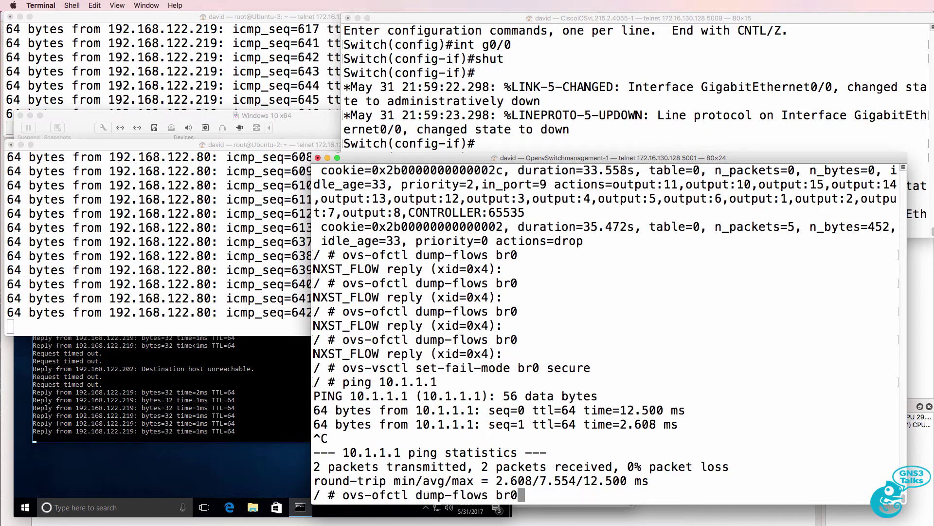
{"action": "key", "text": "Return"}
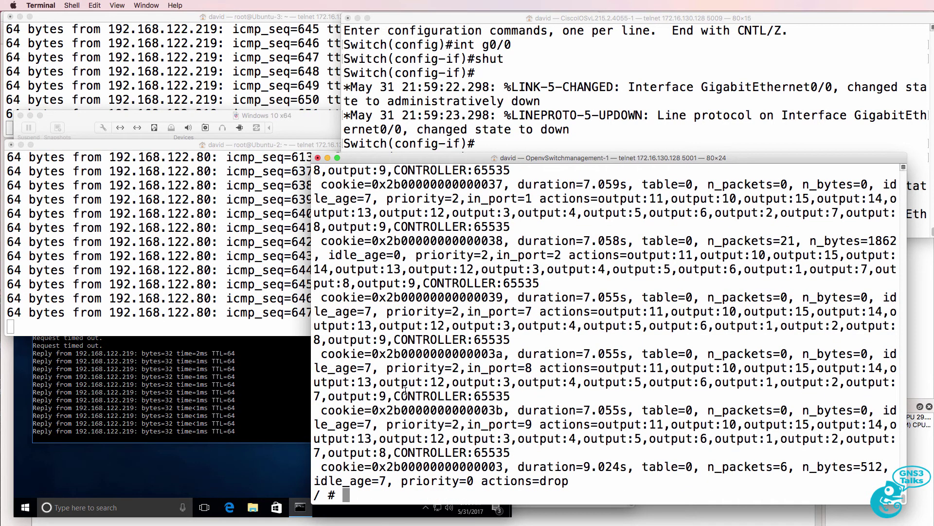
{"action": "scroll", "coordinate": [406, 386], "scroll_direction": "up", "scroll_amount": 5}
{"action": "scroll", "coordinate": [406, 384], "scroll_direction": "down", "scroll_amount": 5}
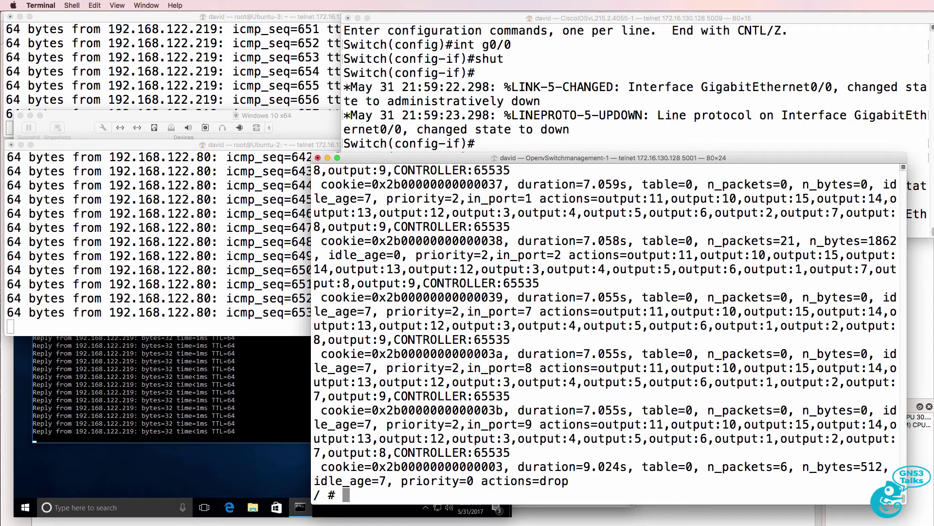
Copy the get-fail-mode bridge command from the ovs-vsctl manual
{"action": "key", "text": "super+Tab"}
{"action": "left_click_drag", "start_coordinate": [64, 274], "coordinate": [220, 277]}
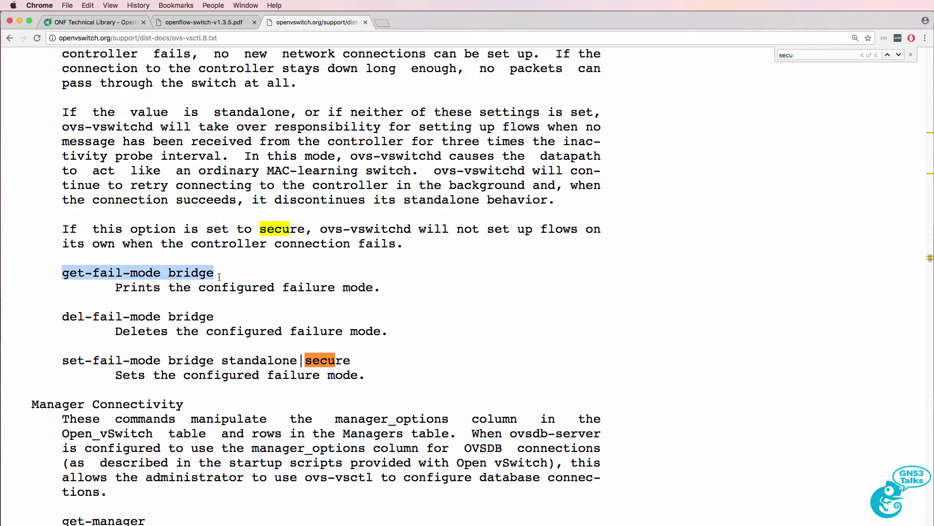
{"action": "right_click", "coordinate": [185, 275]}
{"action": "left_click", "coordinate": [196, 291]}
Run the pasted get-fail-mode command with br0 and confirm it reports 'secure'
{"action": "left_click", "coordinate": [20, 21]}
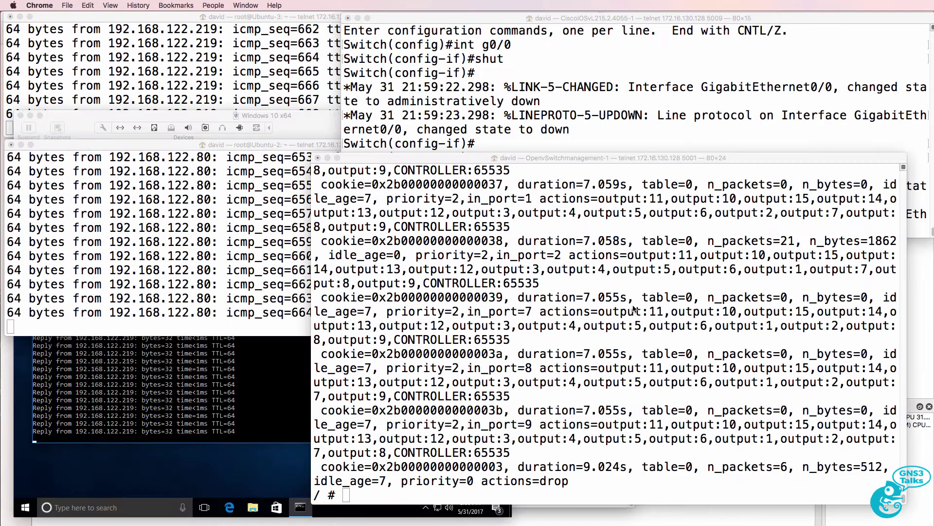
{"action": "key", "text": "Up"}
{"action": "key", "text": "Up"}
{"action": "key", "text": "BackSpace"}
{"action": "key", "text": "BackSpace"}
{"action": "key", "text": "BackSpace"}
{"action": "key", "text": "BackSpace"}
{"action": "key", "text": "BackSpace"}
{"action": "key", "text": "BackSpace"}
{"action": "key", "text": "BackSpace"}
{"action": "key", "text": "BackSpace"}
{"action": "key", "text": "BackSpace"}
{"action": "key", "text": "BackSpace"}
{"action": "key", "text": "BackSpace"}
{"action": "key", "text": "BackSpace"}
{"action": "key", "text": "BackSpace"}
{"action": "key", "text": "BackSpace"}
{"action": "key", "text": "BackSpace"}
{"action": "key", "text": "BackSpace"}
{"action": "key", "text": "BackSpace"}
{"action": "key", "text": "BackSpace"}
{"action": "key", "text": "BackSpace"}
{"action": "key", "text": "BackSpace"}
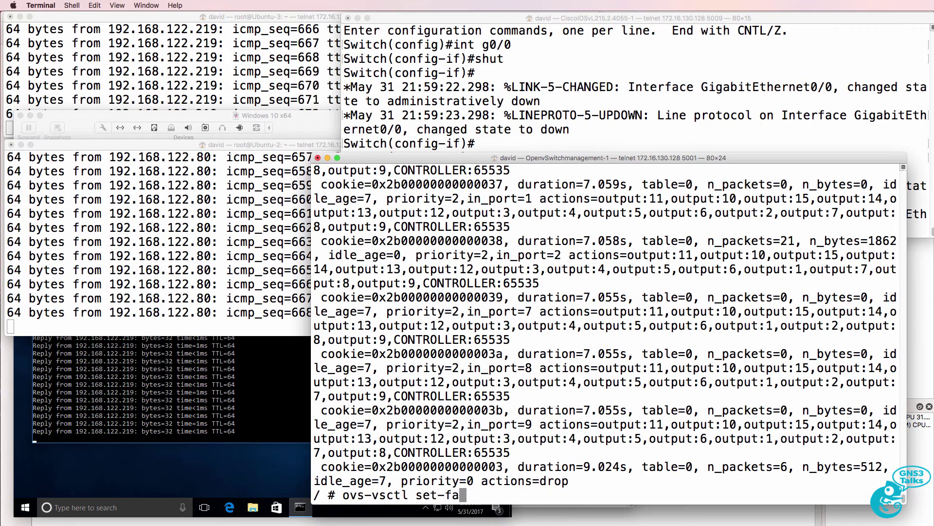
{"action": "key", "text": "super+v"}
{"action": "key", "text": "BackSpace"}
{"action": "key", "text": "BackSpace"}
{"action": "key", "text": "BackSpace"}
{"action": "key", "text": "BackSpace"}
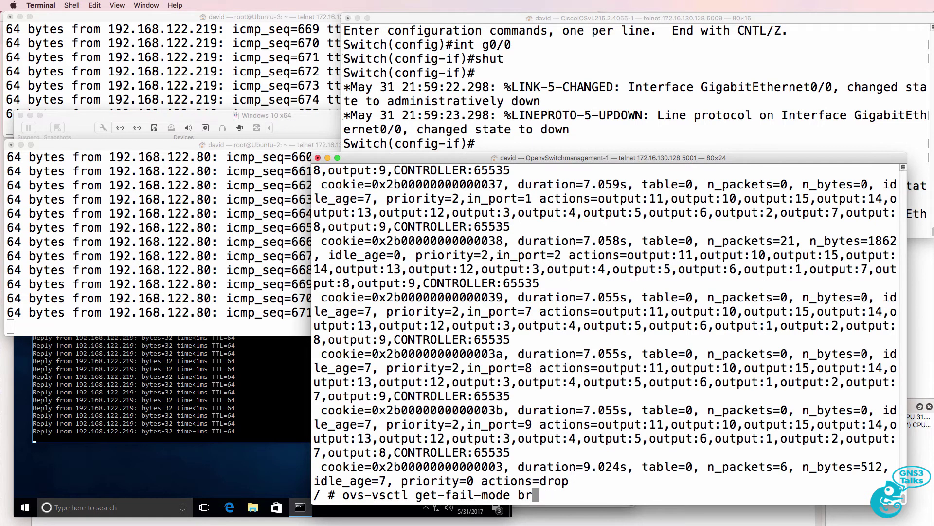
{"action": "type", "text": "0"}
{"action": "key", "text": "Return"}
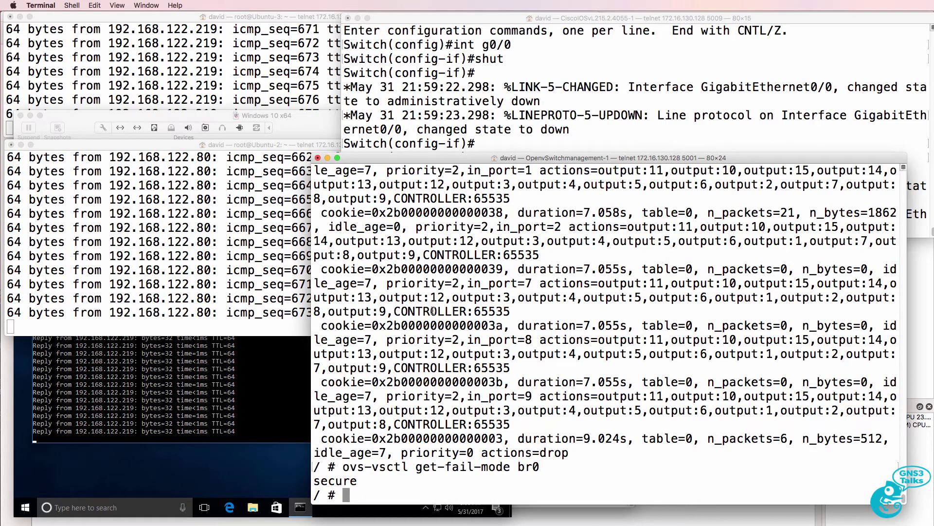
{"action": "left_click_drag", "start_coordinate": [358, 481], "coordinate": [288, 483]}
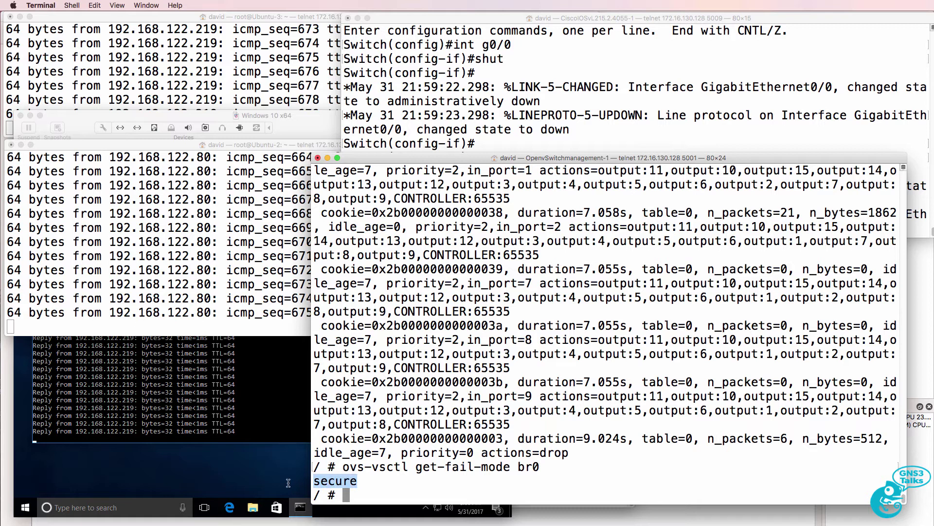
{"action": "left_click", "coordinate": [549, 146]}
Shut the switch interface down again and check that br0's flows survived
{"action": "key", "text": "Return"}
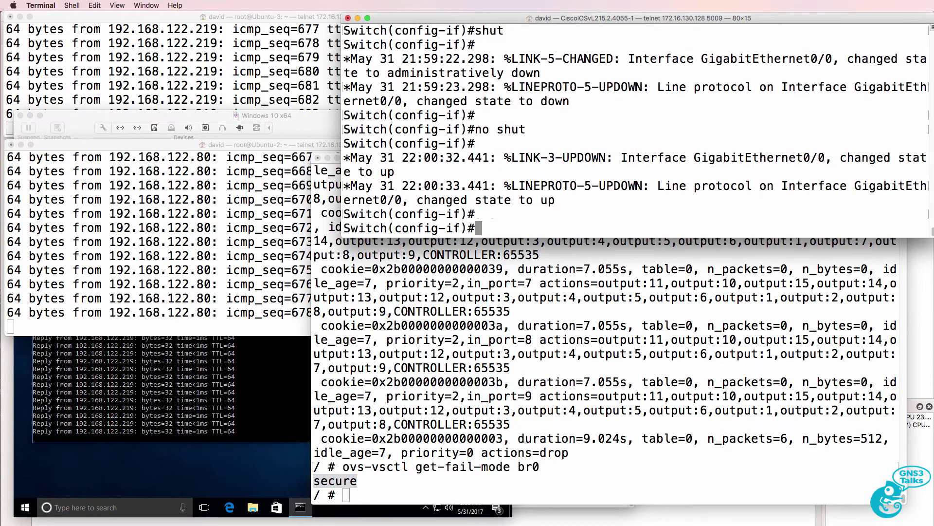
{"action": "type", "text": "shut"}
{"action": "key", "text": "Return"}
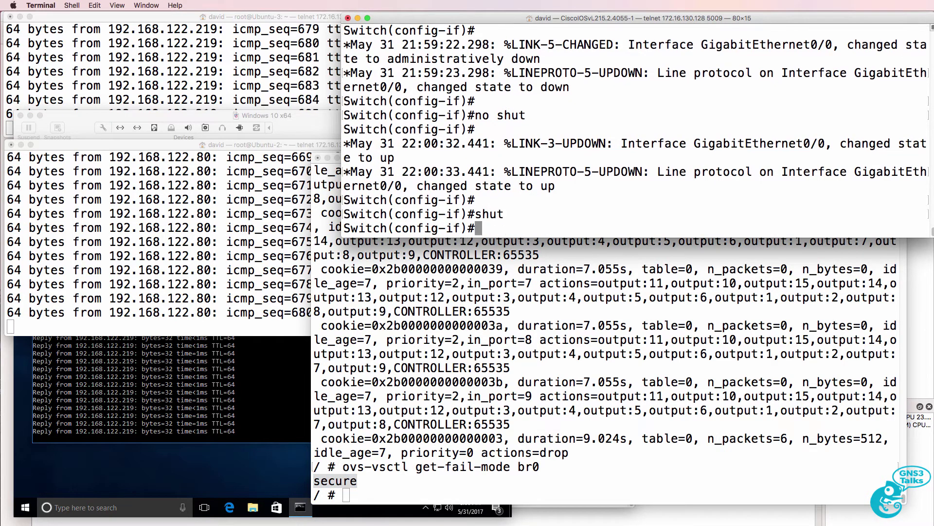
{"action": "key", "text": "super+grave"}
{"action": "key", "text": "Return"}
{"action": "key", "text": "Return"}
{"action": "key", "text": "Return"}
{"action": "key", "text": "Up"}
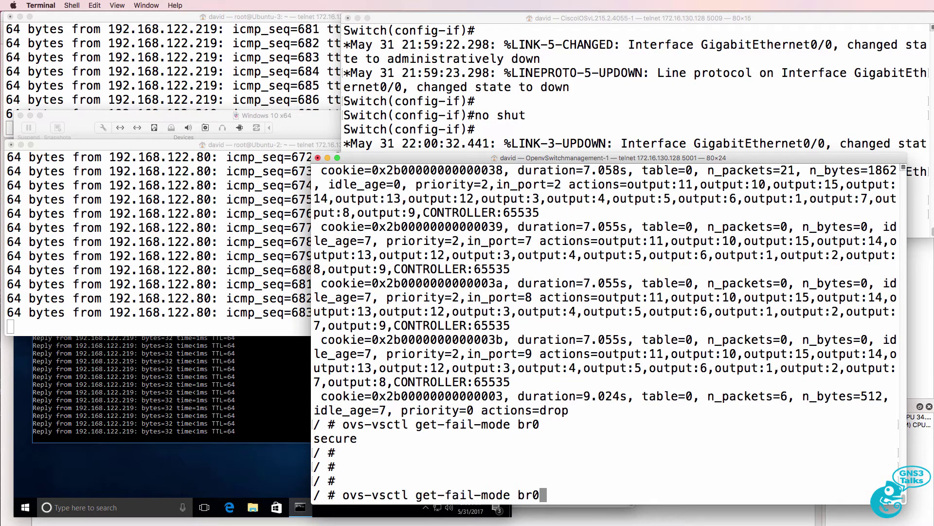
{"action": "key", "text": "Up"}
{"action": "key", "text": "Return"}
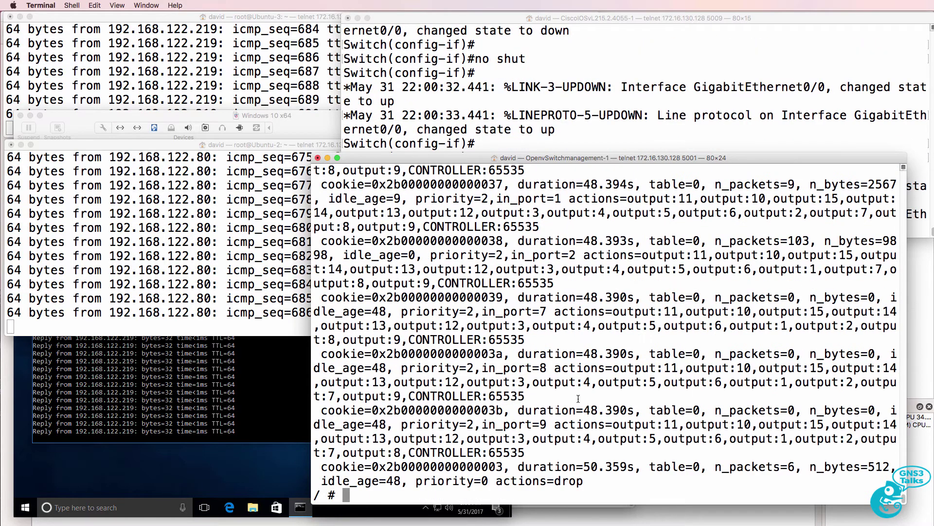
{"action": "key", "text": "Up"}
{"action": "key", "text": "Return"}
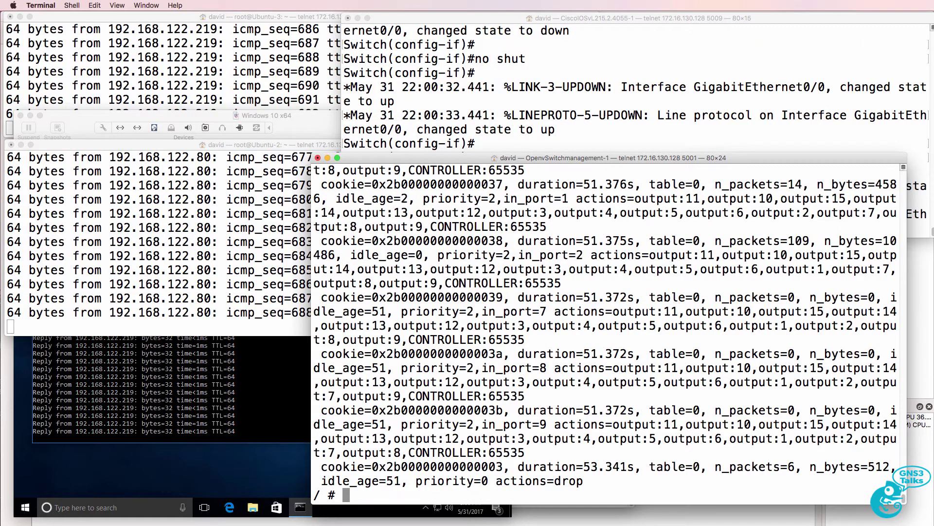
Ping 10.1.1.1, stop it, and dump br0's flows after the failed ping
{"action": "type", "text": "ping 10.1.1.1"}
{"action": "key", "text": "Return"}
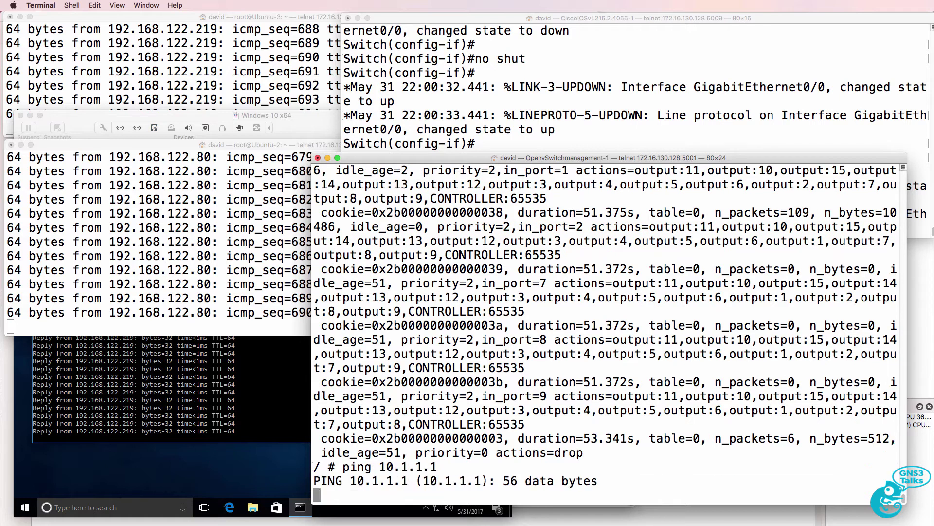
{"action": "key", "text": "ctrl+c"}
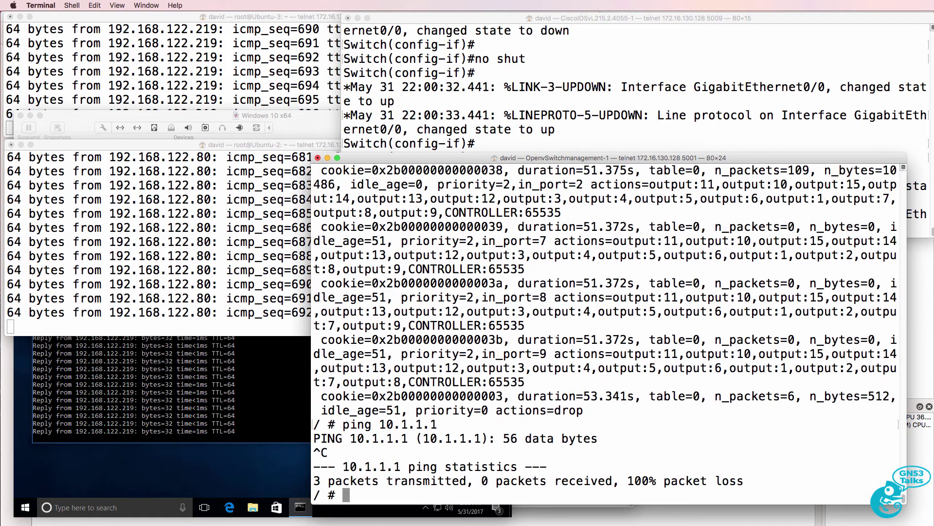
{"action": "key", "text": "Up"}
{"action": "key", "text": "Up"}
{"action": "key", "text": "Return"}
Re-run the br0 flow dump with blank prompts separating the output
{"action": "key", "text": "Return"}
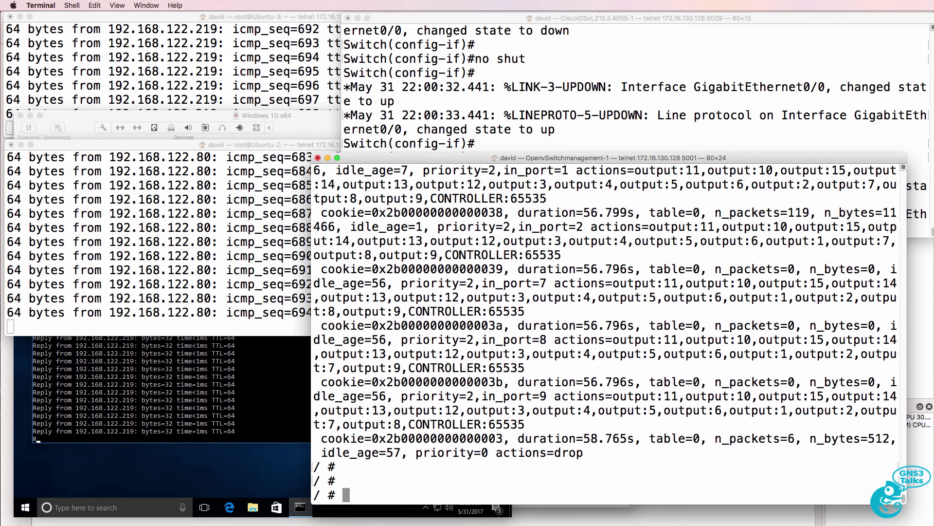
{"action": "key", "text": "Return"}
{"action": "key", "text": "Up"}
{"action": "key", "text": "Return"}
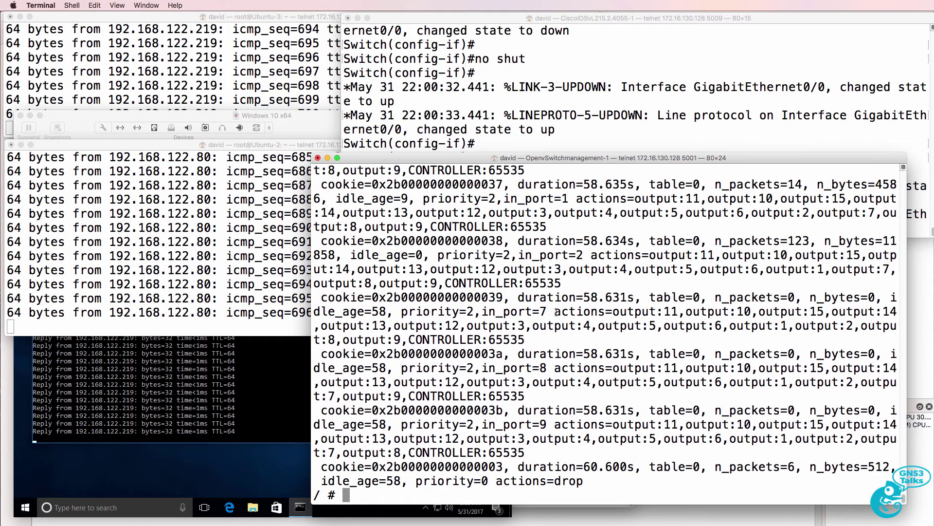
{"action": "key", "text": "Return"}
{"action": "key", "text": "Return"}
{"action": "key", "text": "Up"}
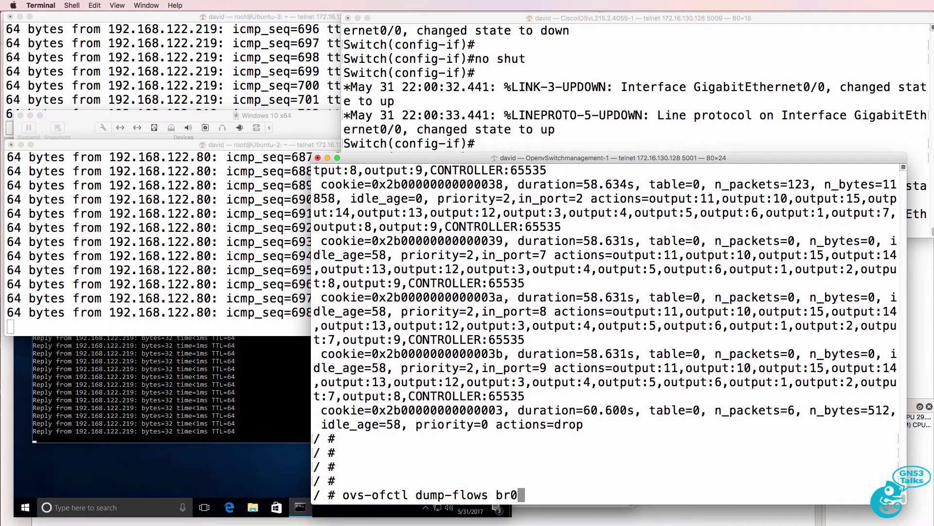
{"action": "key", "text": "Return"}
Confirm br0 is in secure mode and refresh its flows, packet counts reaching 17 and 153
{"action": "type", "text": "ping 10.1.1.1"}
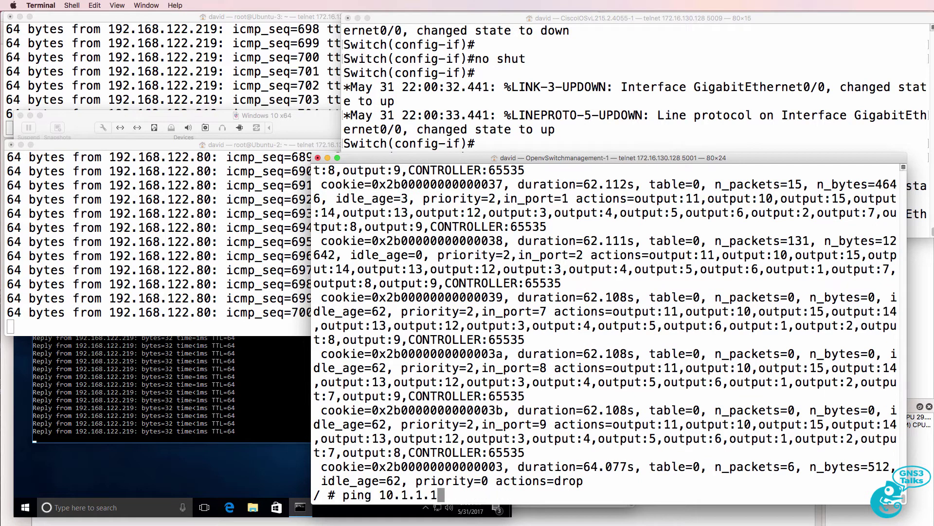
{"action": "key", "text": "Up"}
{"action": "key", "text": "Up"}
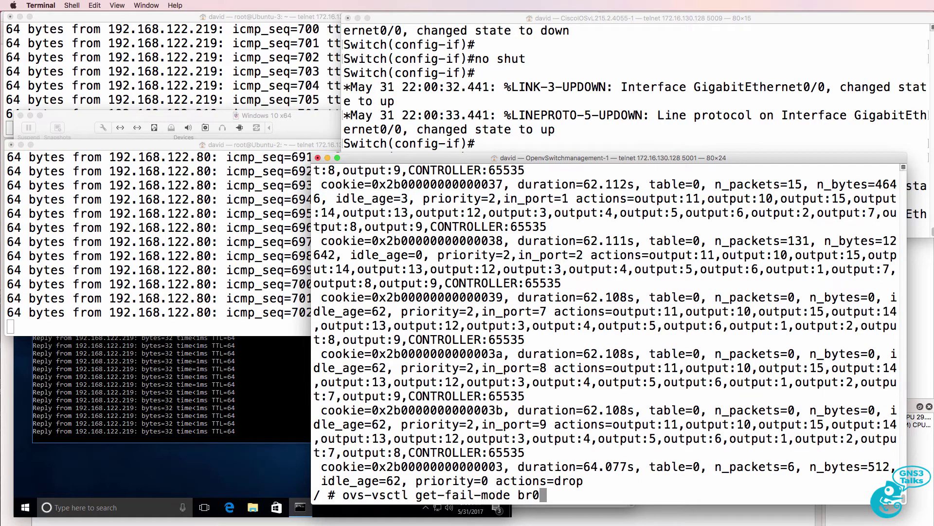
{"action": "key", "text": "Return"}
{"action": "key", "text": "Up"}
{"action": "key", "text": "Up"}
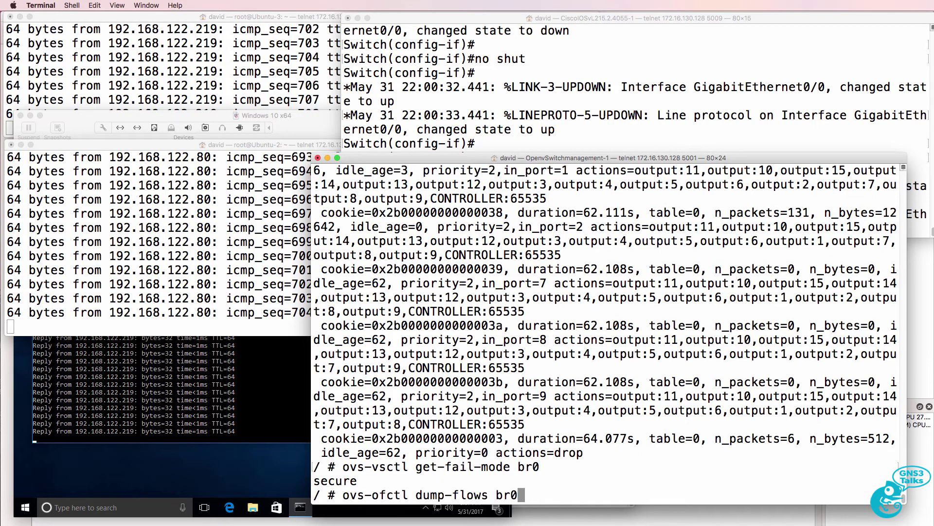
{"action": "key", "text": "Return"}
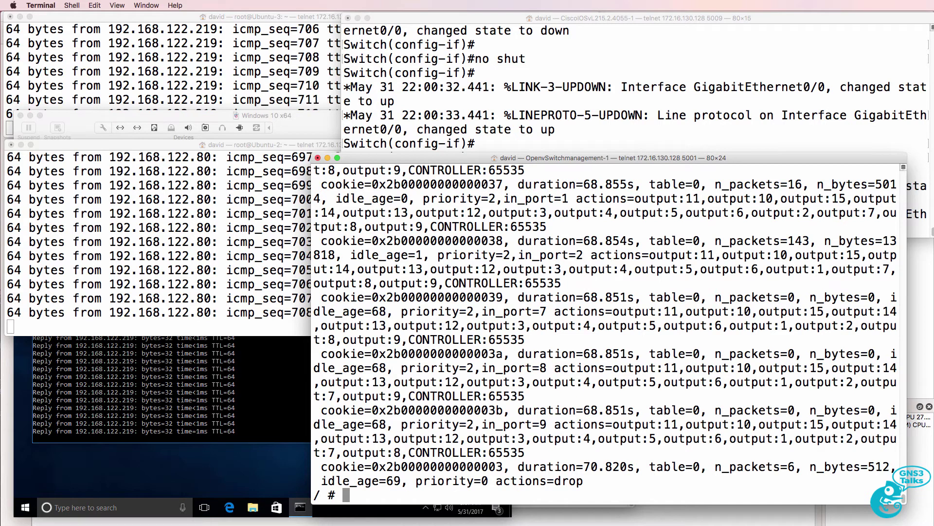
{"action": "key", "text": "Up"}
{"action": "key", "text": "Return"}
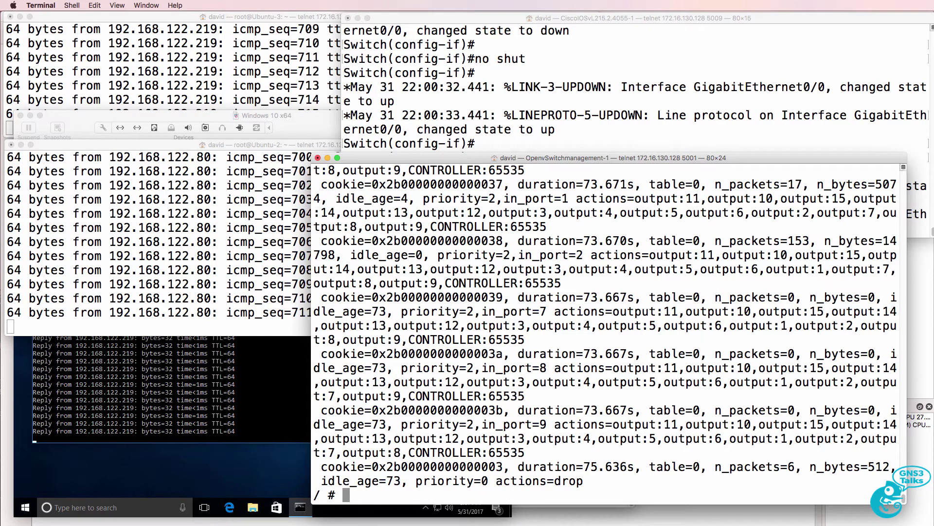
Examine br0's in_port=1 and in_port=2 flow entries and their output actions, then recall ovs-vsctl show
{"action": "scroll", "coordinate": [540, 246], "scroll_direction": "up", "scroll_amount": 1}
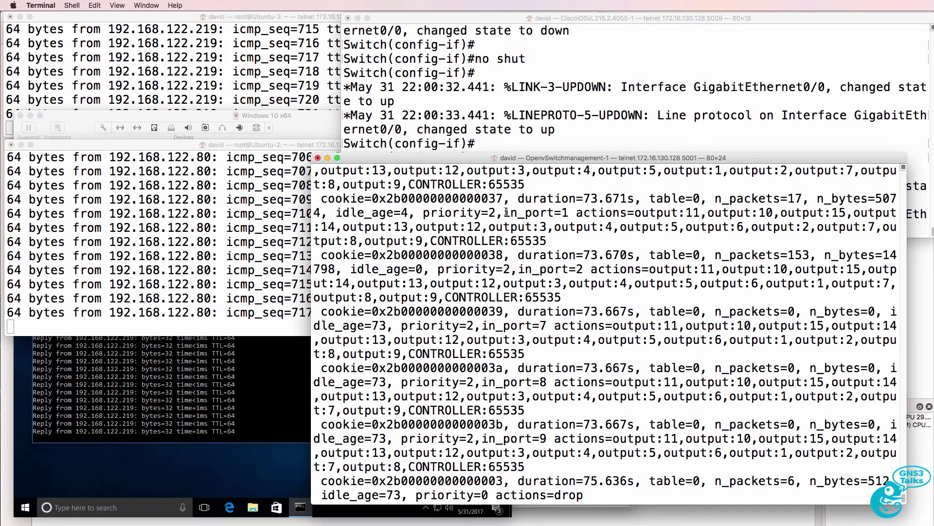
{"action": "left_click_drag", "start_coordinate": [506, 212], "coordinate": [569, 211]}
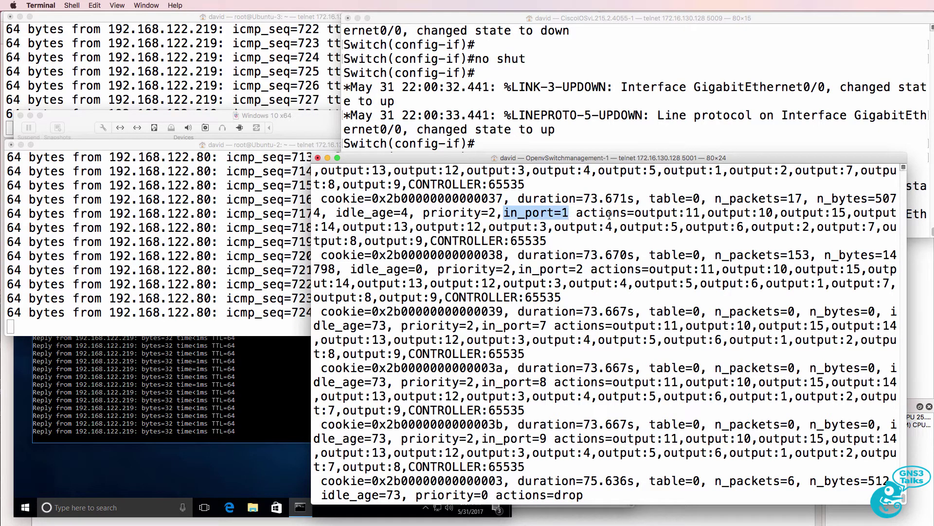
{"action": "left_click_drag", "start_coordinate": [587, 213], "coordinate": [598, 228]}
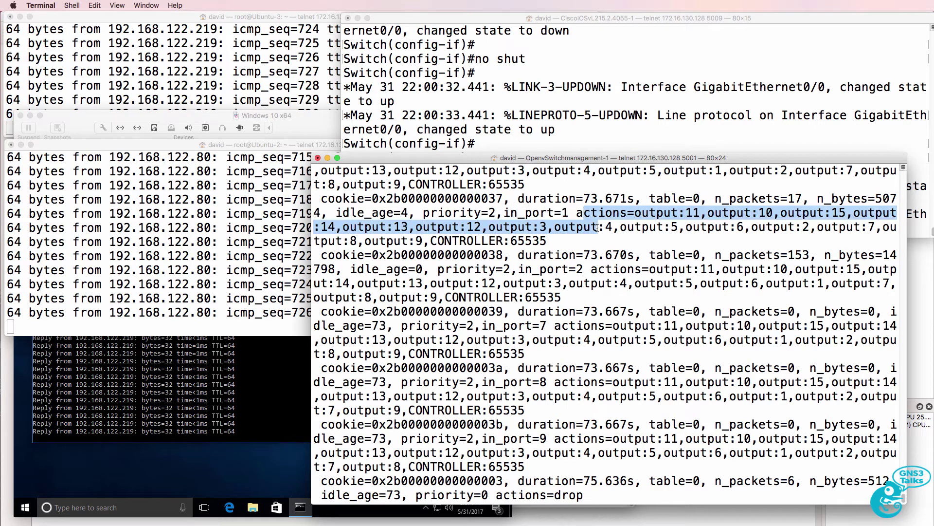
{"action": "left_click_drag", "start_coordinate": [522, 271], "coordinate": [595, 283]}
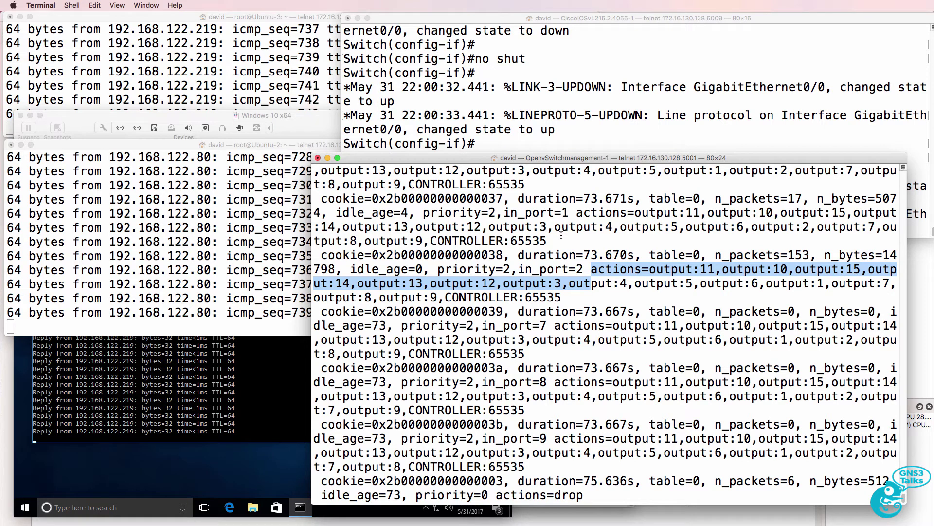
{"action": "key", "text": "Return"}
{"action": "key", "text": "Return"}
{"action": "key", "text": "Return"}
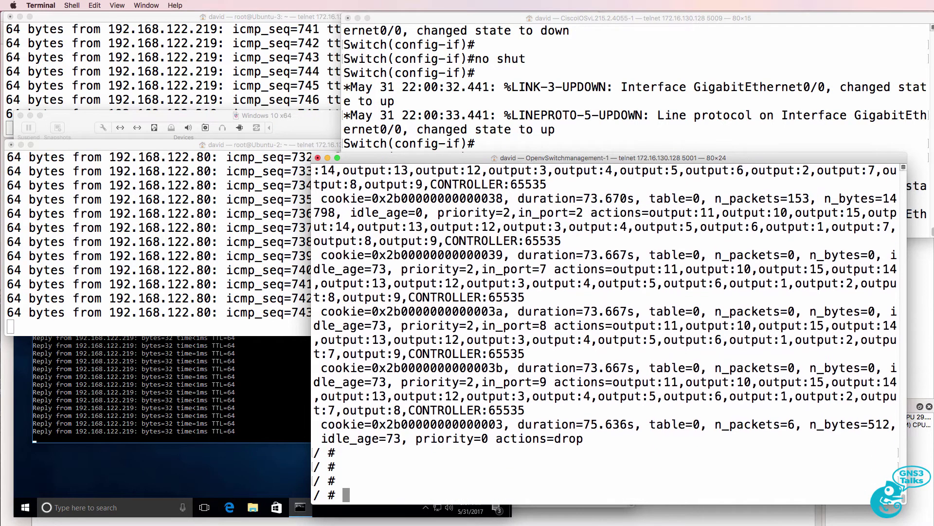
{"action": "key", "text": "super+v"}
{"action": "key", "text": "Return"}
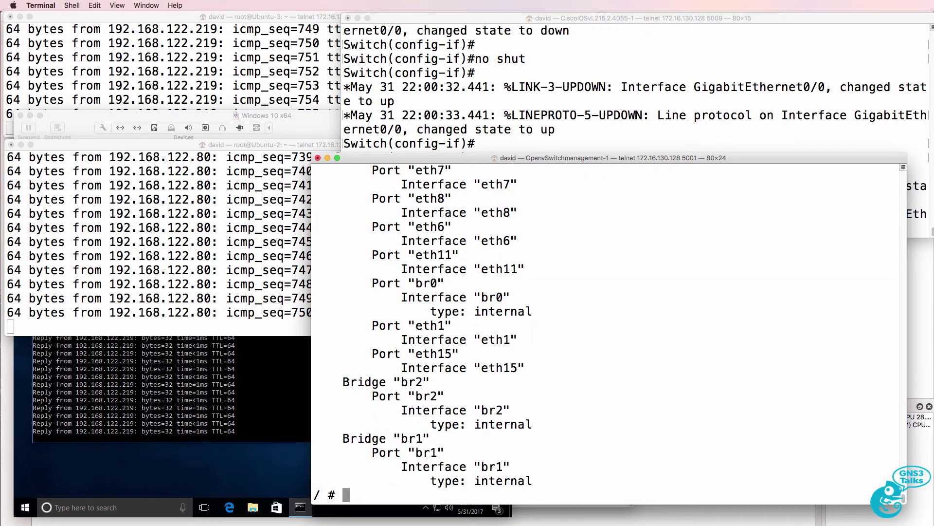
{"action": "scroll", "coordinate": [590, 450], "scroll_direction": "up", "scroll_amount": 1}
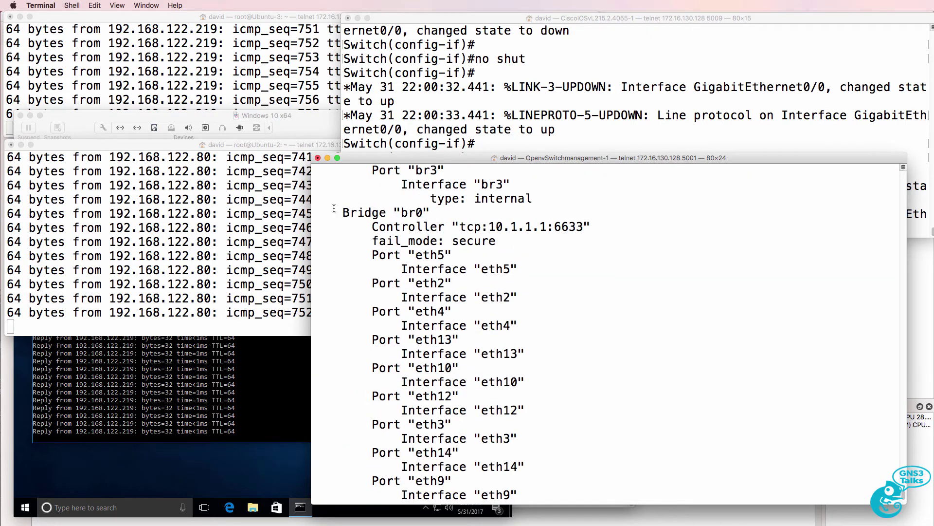
{"action": "left_click_drag", "start_coordinate": [337, 212], "coordinate": [604, 244]}
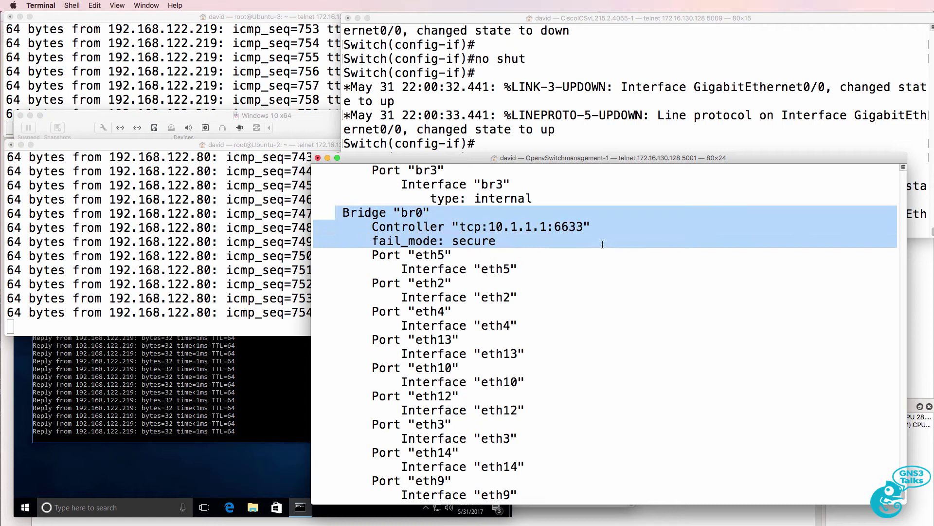
{"action": "left_click", "coordinate": [439, 263]}
{"action": "left_click_drag", "start_coordinate": [365, 241], "coordinate": [536, 244]}
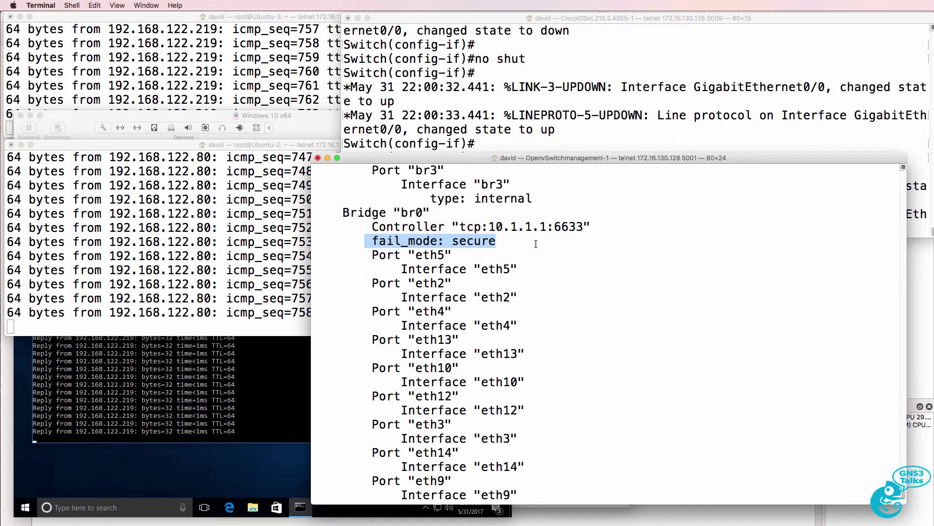
Re-enable the Cisco switch's GigabitEthernet0/0 with 'no shut'
{"action": "left_click", "coordinate": [456, 96]}
{"action": "key", "text": "Return"}
{"action": "type", "text": "no shut"}
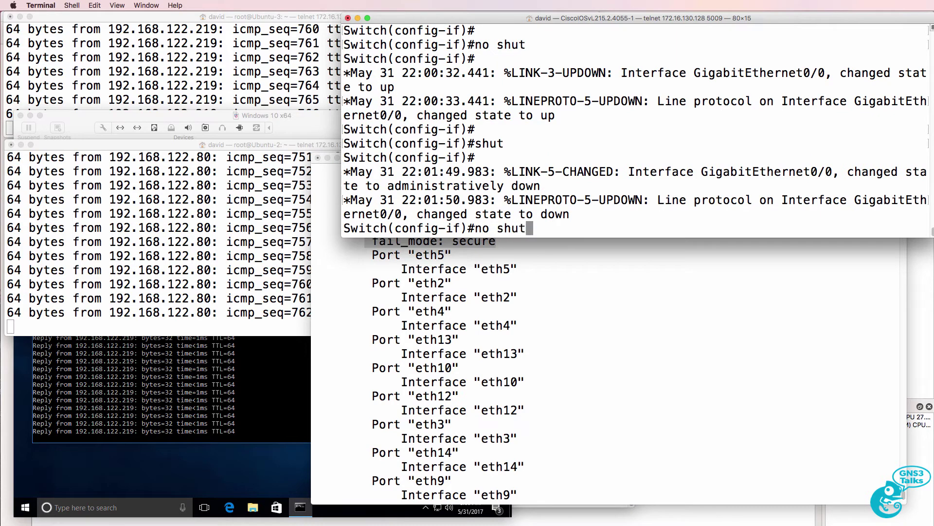
{"action": "key", "text": "Return"}
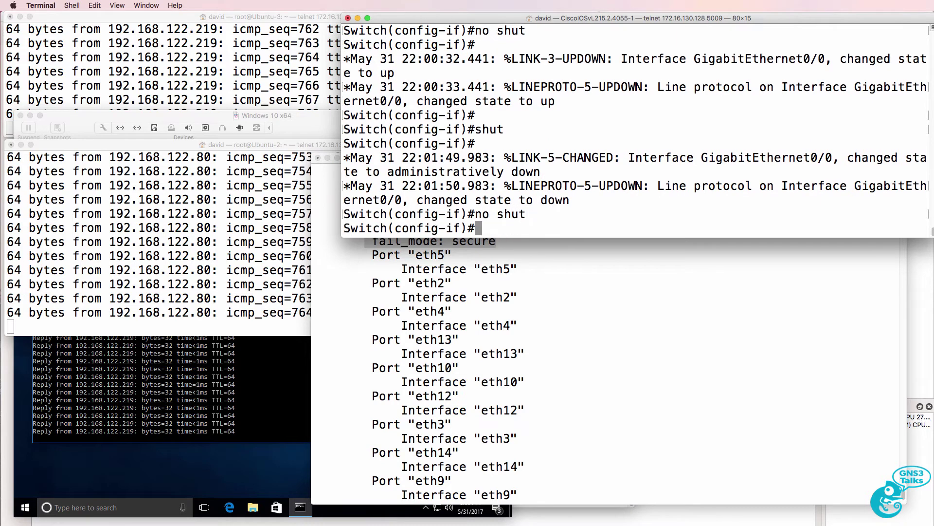
List the OVS bridges again and inspect br0's controller and fail_mode lines
{"action": "left_click", "coordinate": [490, 294]}
{"action": "key", "text": "Return"}
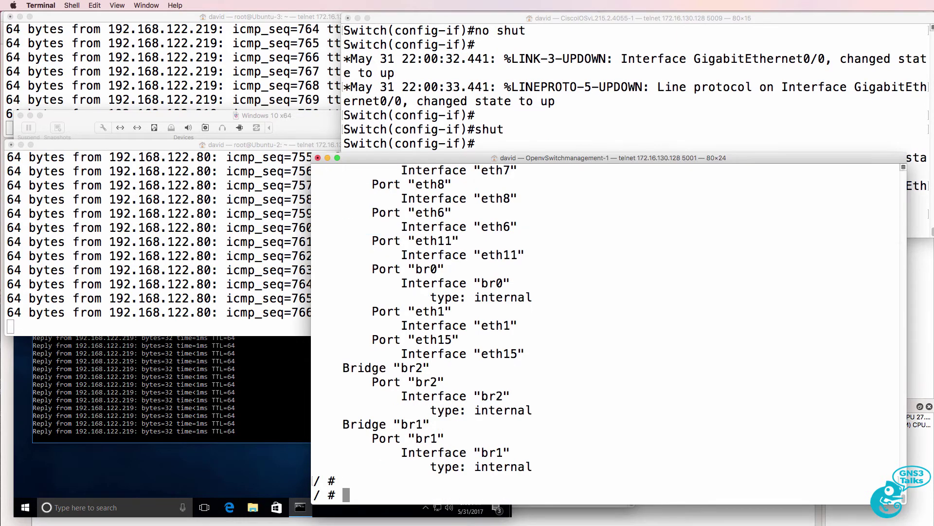
{"action": "key", "text": "Return"}
{"action": "key", "text": "Up"}
{"action": "key", "text": "Return"}
{"action": "scroll", "coordinate": [491, 302], "scroll_direction": "up", "scroll_amount": 10}
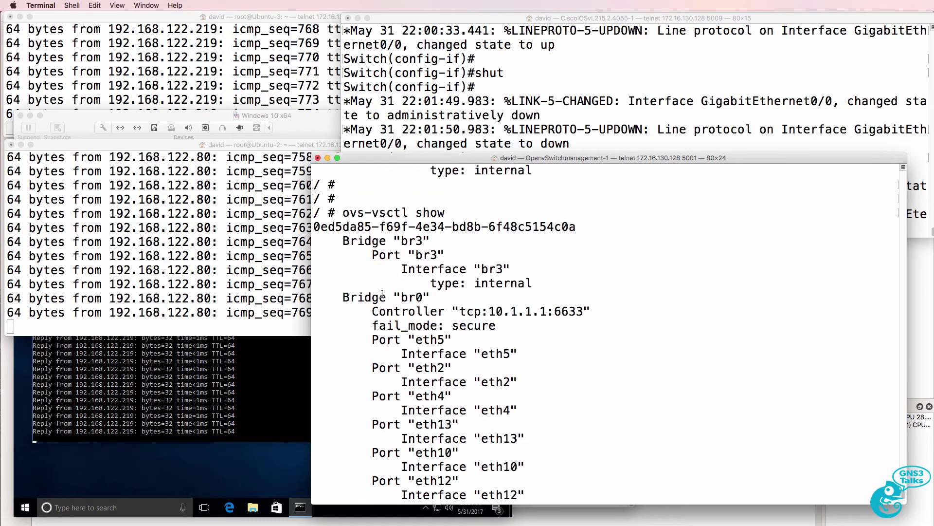
{"action": "left_click_drag", "start_coordinate": [349, 297], "coordinate": [555, 322]}
Ping 10.1.1.1, then confirm with ovs-vsctl show that br0's controller is_connected: true
{"action": "key", "text": "Return"}
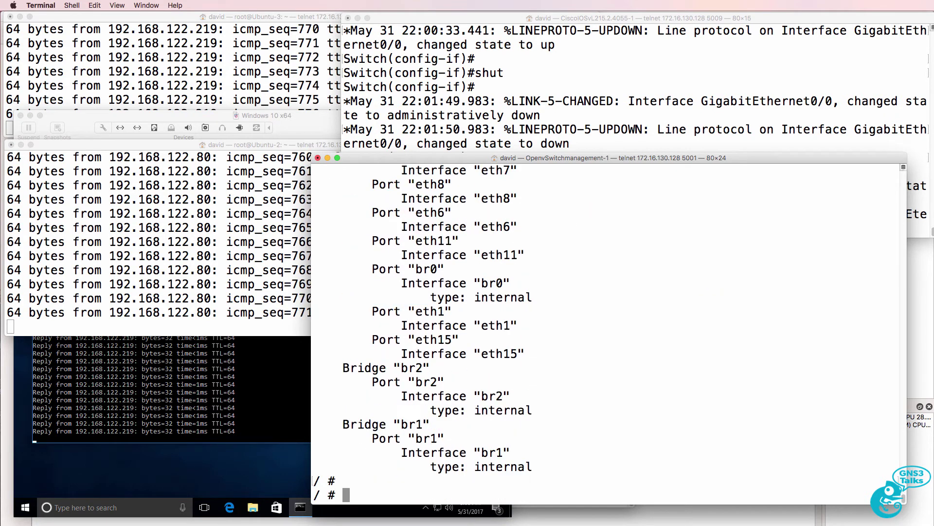
{"action": "type", "text": "ping 10.1.1.1"}
{"action": "key", "text": "Return"}
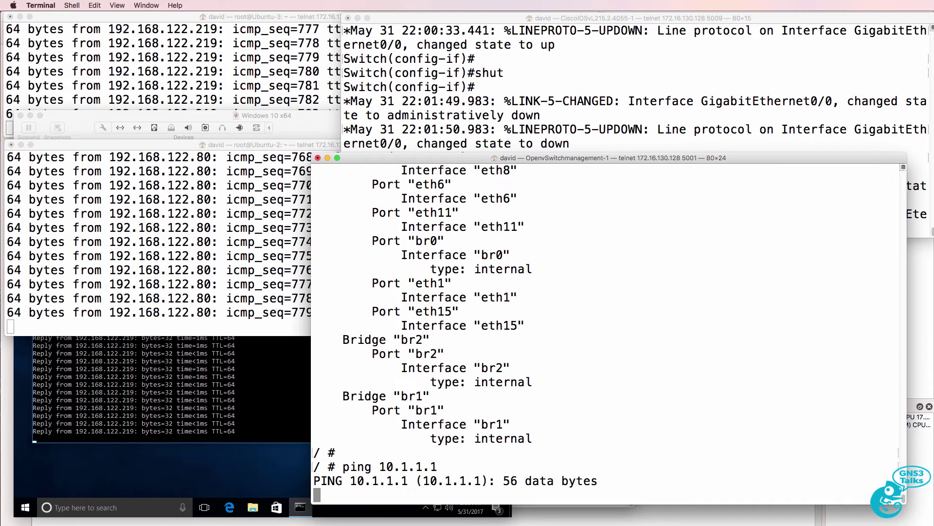
{"action": "left_click", "coordinate": [570, 120]}
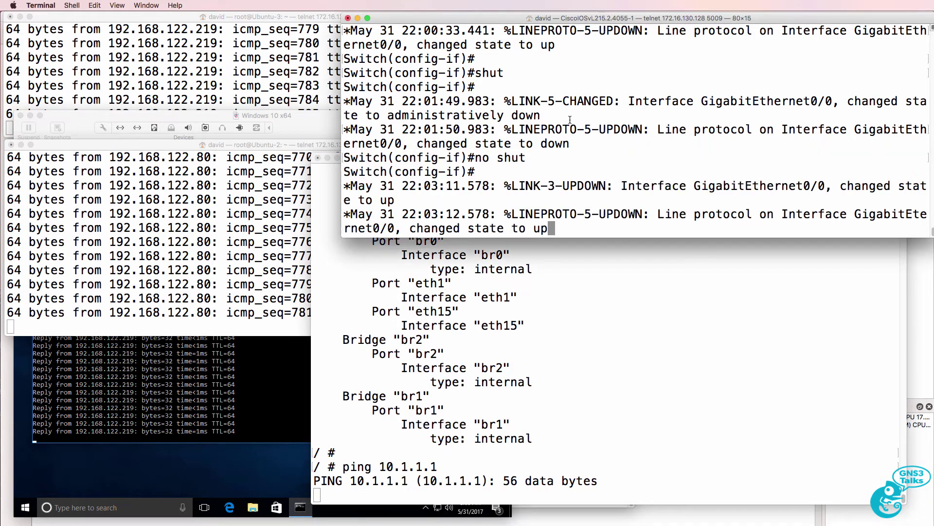
{"action": "left_click_drag", "start_coordinate": [607, 159], "coordinate": [626, 167]}
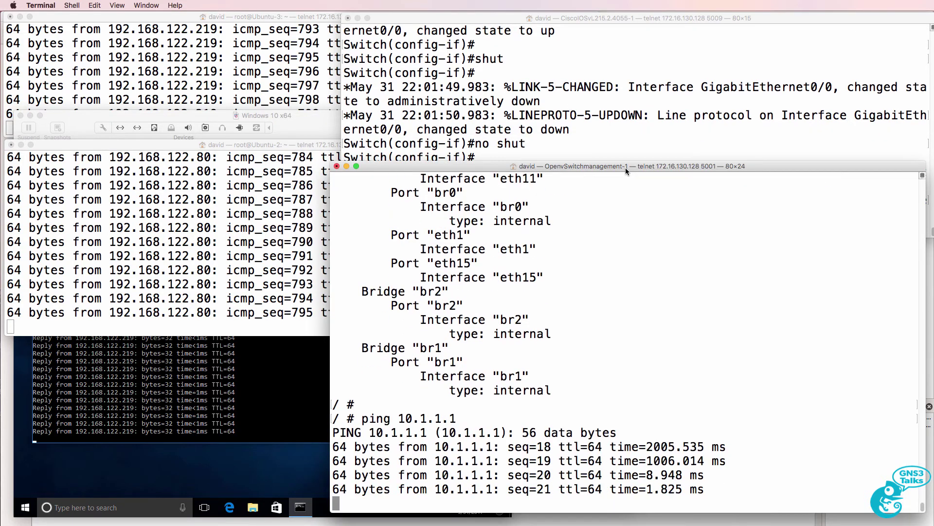
{"action": "key", "text": "ctrl+c"}
{"action": "key", "text": "Up"}
{"action": "key", "text": "Up"}
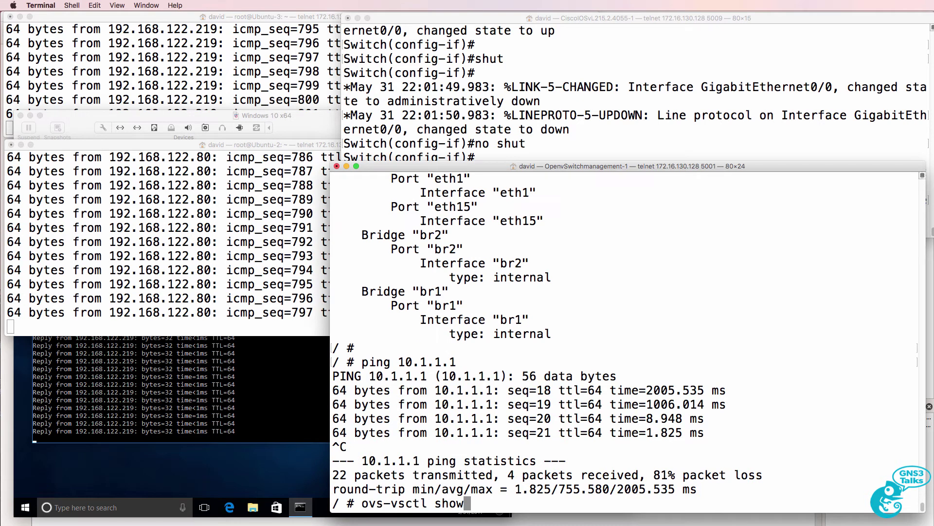
{"action": "key", "text": "Return"}
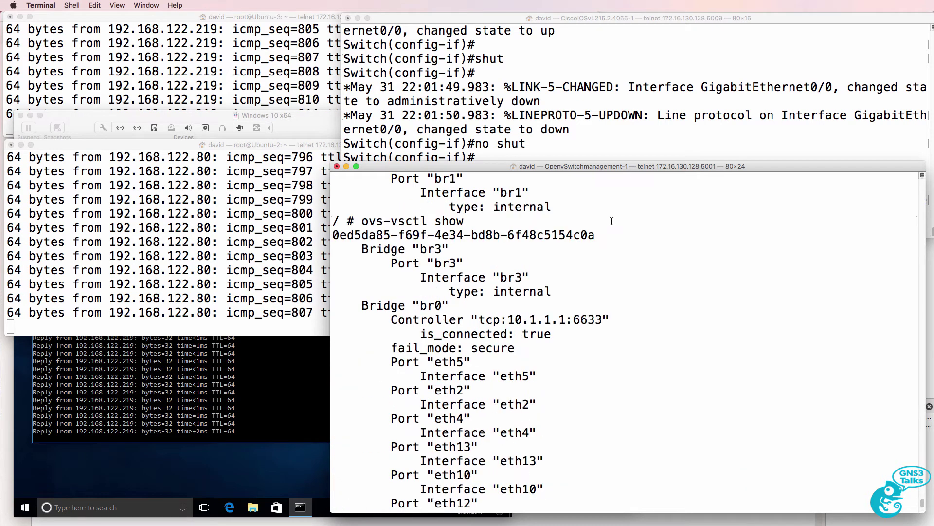
{"action": "left_click_drag", "start_coordinate": [369, 334], "coordinate": [571, 335]}
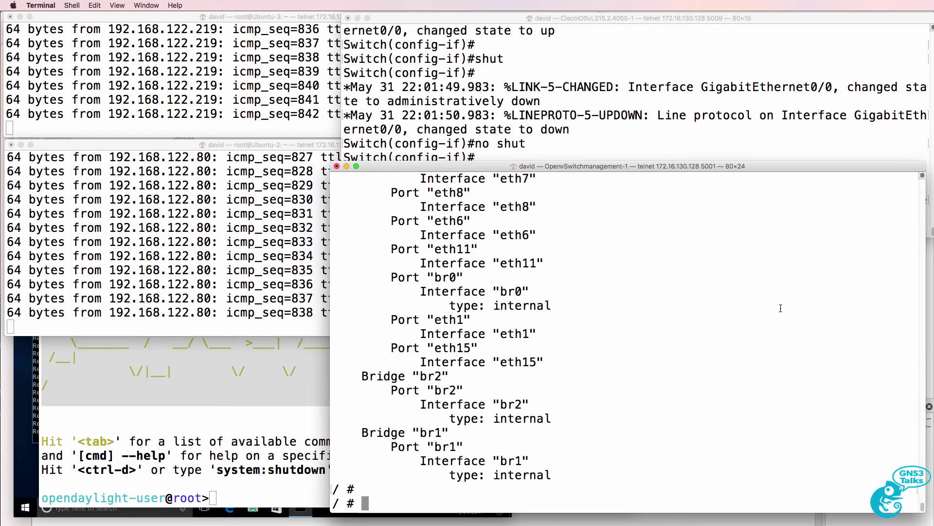
Look up the set-fail-mode standalone syntax in the manual, then minimize Chrome
{"action": "key", "text": "super+Tab"}
{"action": "scroll", "coordinate": [444, 206], "scroll_direction": "down", "scroll_amount": 2}
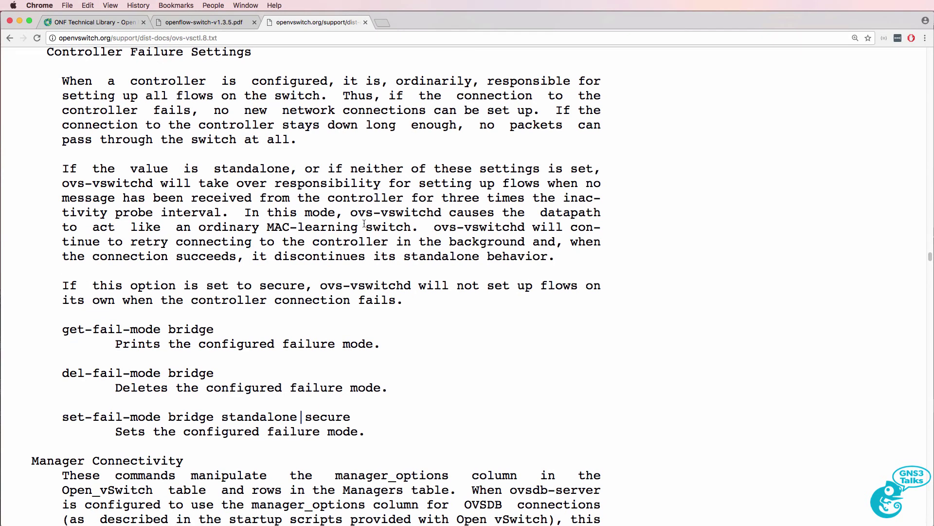
{"action": "left_click_drag", "start_coordinate": [298, 417], "coordinate": [66, 417]}
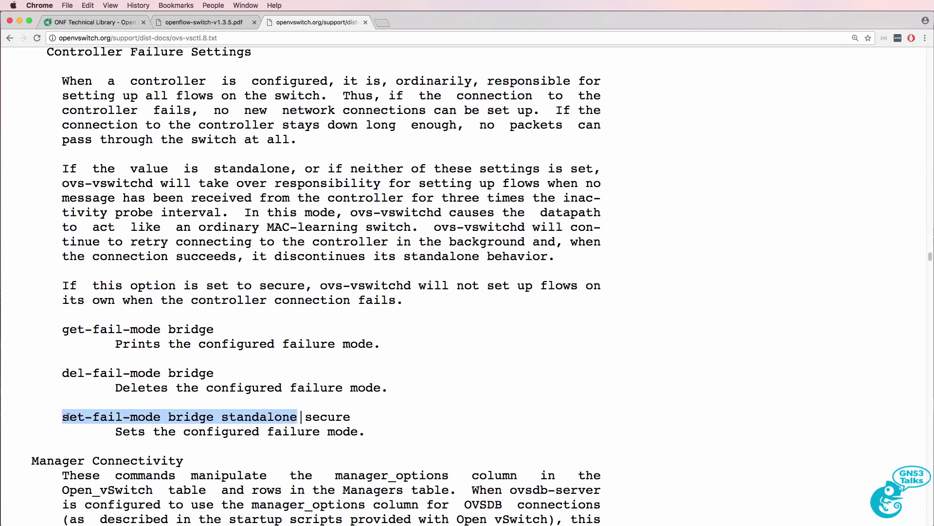
{"action": "left_click", "coordinate": [19, 21]}
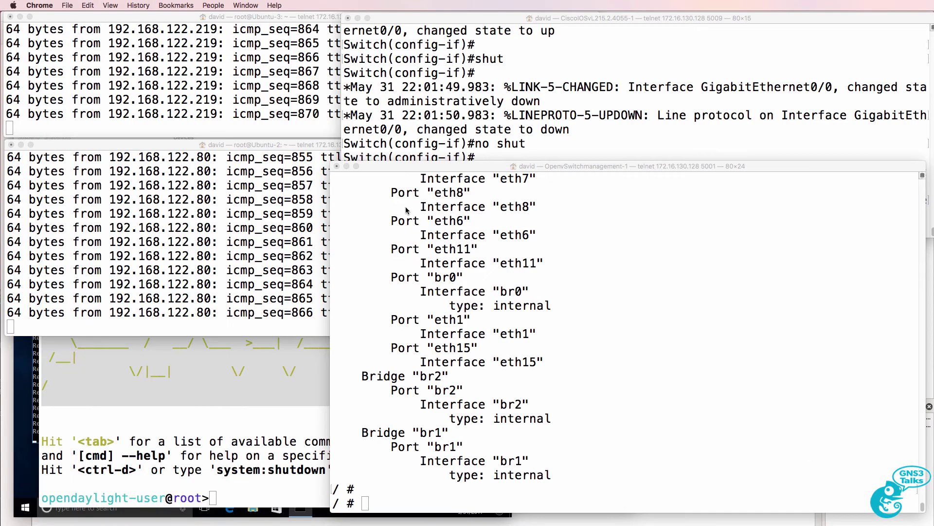
Set br0's fail mode to standalone and verify it with get-fail-mode
{"action": "left_click", "coordinate": [553, 360]}
{"action": "key", "text": "Up"}
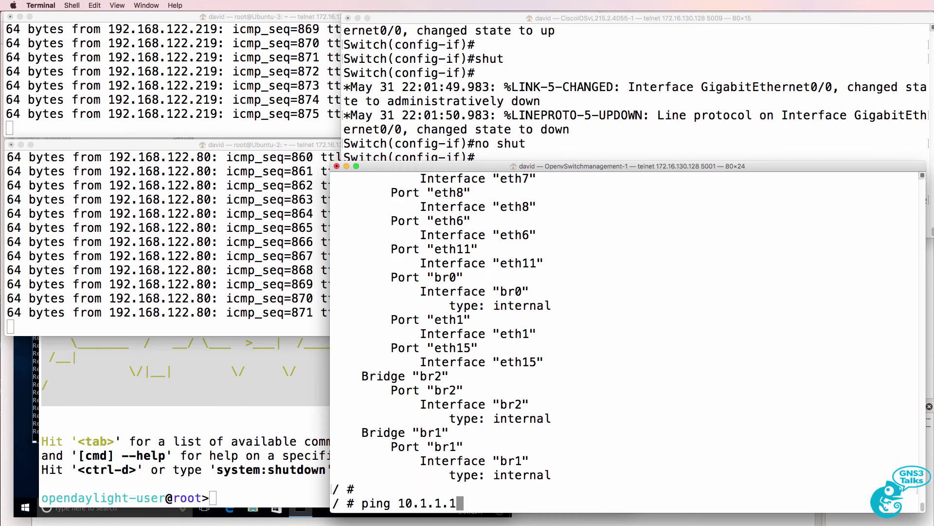
{"action": "key", "text": "Up"}
{"action": "key", "text": "BackSpace"}
{"action": "key", "text": "BackSpace"}
{"action": "key", "text": "BackSpace"}
{"action": "key", "text": "BackSpace"}
{"action": "type", "text": "tan"}
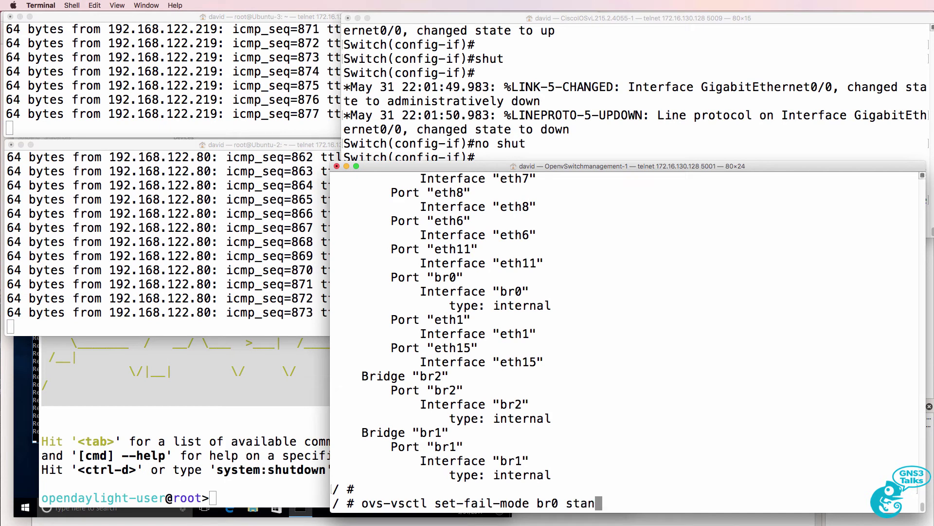
{"action": "type", "text": "da"}
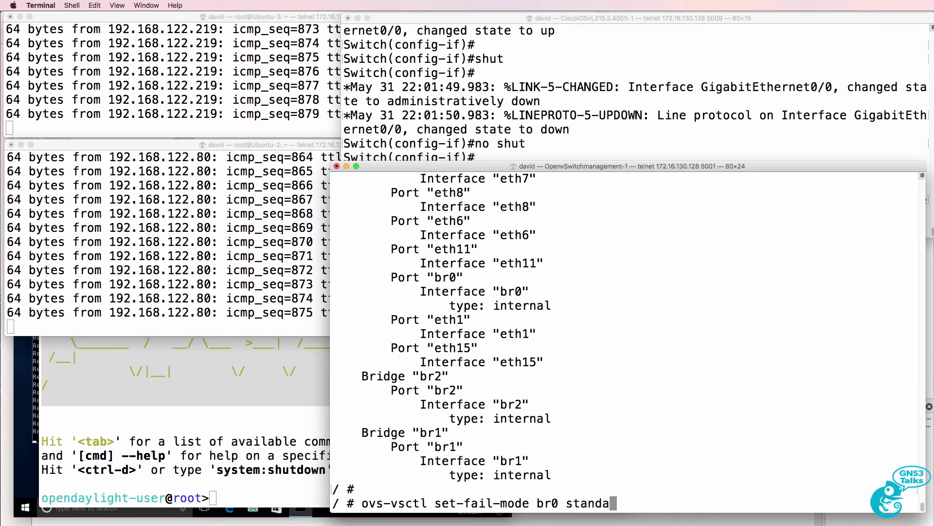
{"action": "type", "text": "lone"}
{"action": "key", "text": "Return"}
{"action": "key", "text": "Up"}
{"action": "key", "text": "Up"}
{"action": "key", "text": "Up"}
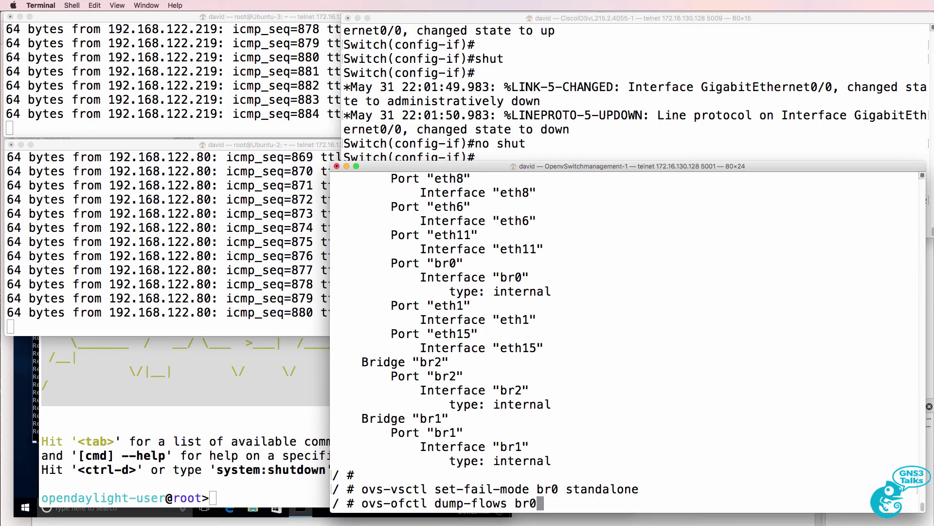
{"action": "key", "text": "Up"}
{"action": "key", "text": "Return"}
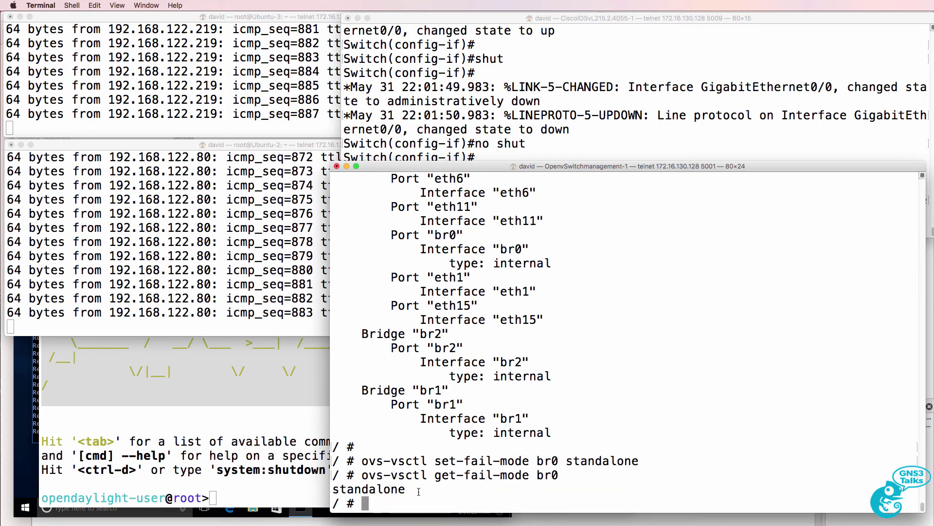
{"action": "left_click_drag", "start_coordinate": [419, 491], "coordinate": [314, 474]}
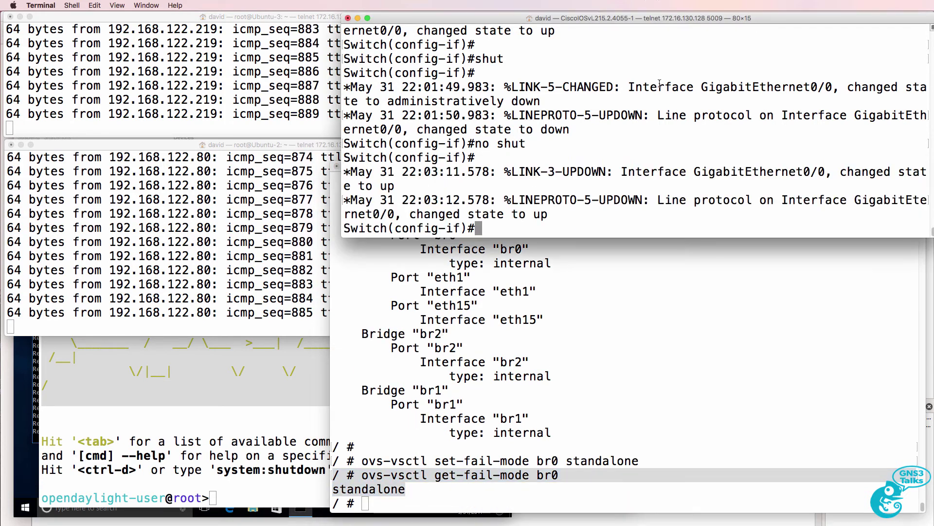
Shut down the Cisco switch interface and recall ovs-vsctl show in the OVS session
{"action": "left_click", "coordinate": [487, 146]}
{"action": "type", "text": "shut"}
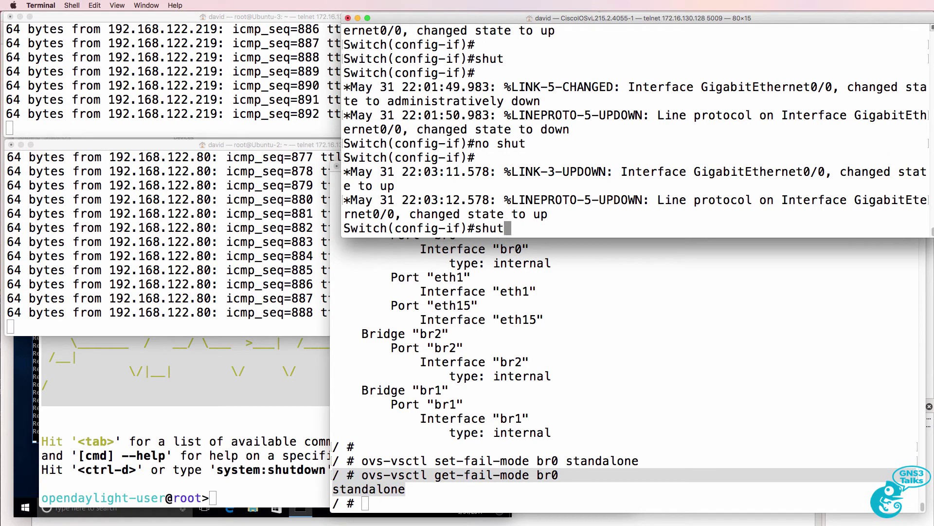
{"action": "key", "text": "Return"}
{"action": "key", "text": "super+grave"}
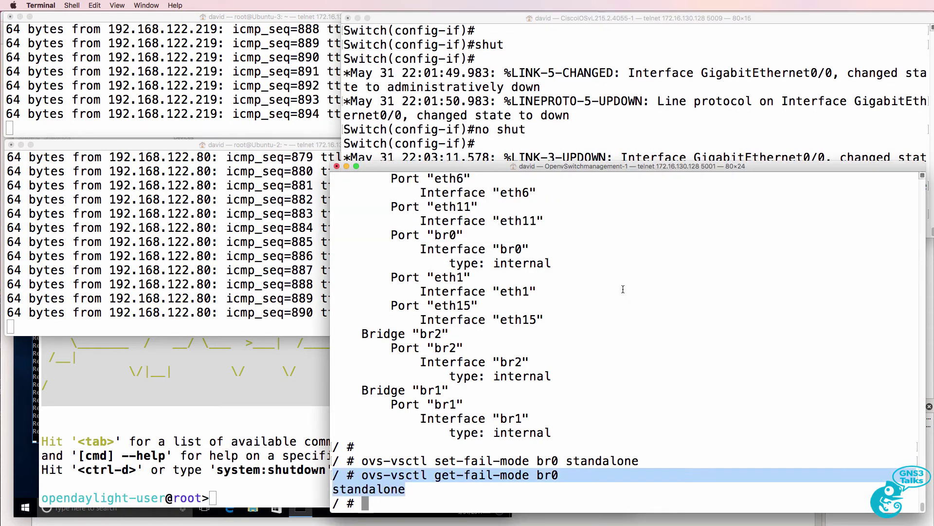
{"action": "key", "text": "Up"}
{"action": "key", "text": "Up"}
{"action": "key", "text": "Up"}
List the bridge configuration and check br0's controller and standalone fail_mode lines
{"action": "key", "text": "Return"}
{"action": "scroll", "coordinate": [580, 263], "scroll_direction": "up", "scroll_amount": 9}
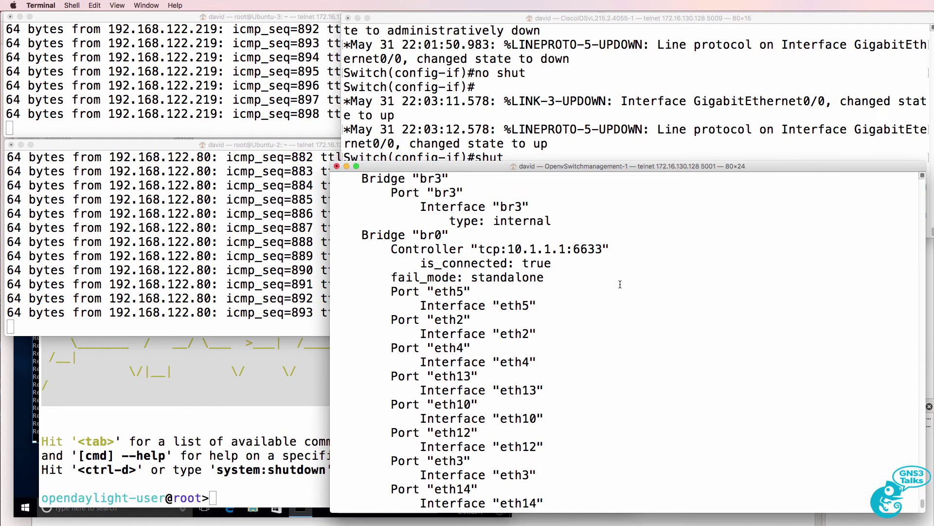
{"action": "left_click_drag", "start_coordinate": [580, 263], "coordinate": [350, 260]}
{"action": "key", "text": "Up"}
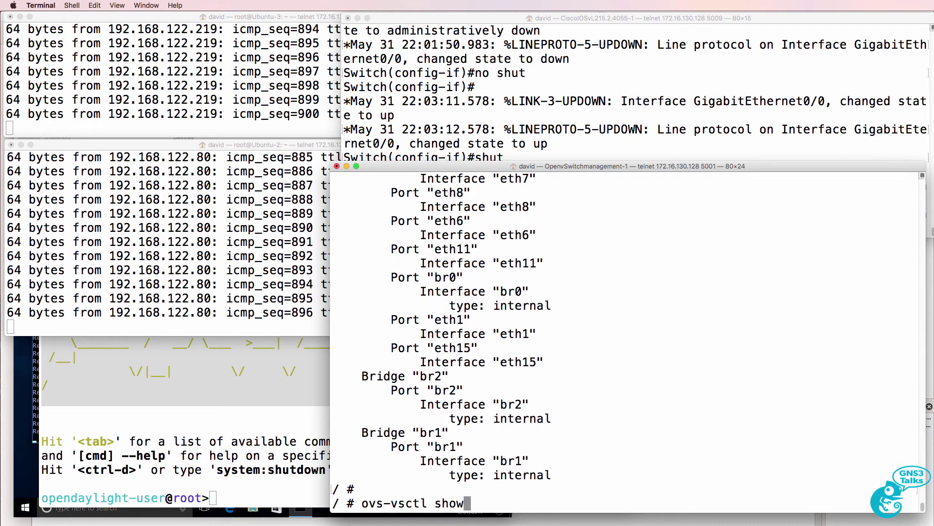
{"action": "key", "text": "Up"}
{"action": "scroll", "coordinate": [472, 273], "scroll_direction": "up", "scroll_amount": 9}
{"action": "key", "text": "Down"}
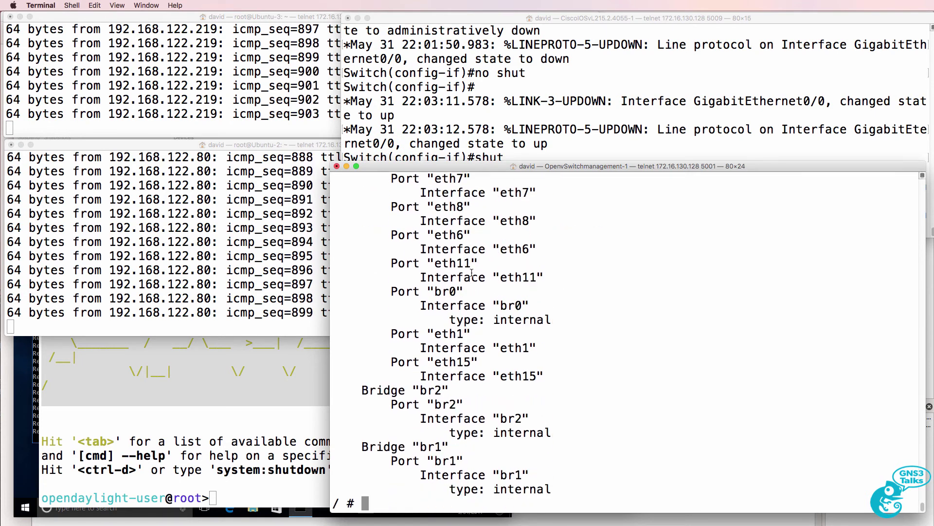
{"action": "key", "text": "Return"}
{"action": "scroll", "coordinate": [472, 273], "scroll_direction": "up", "scroll_amount": 9}
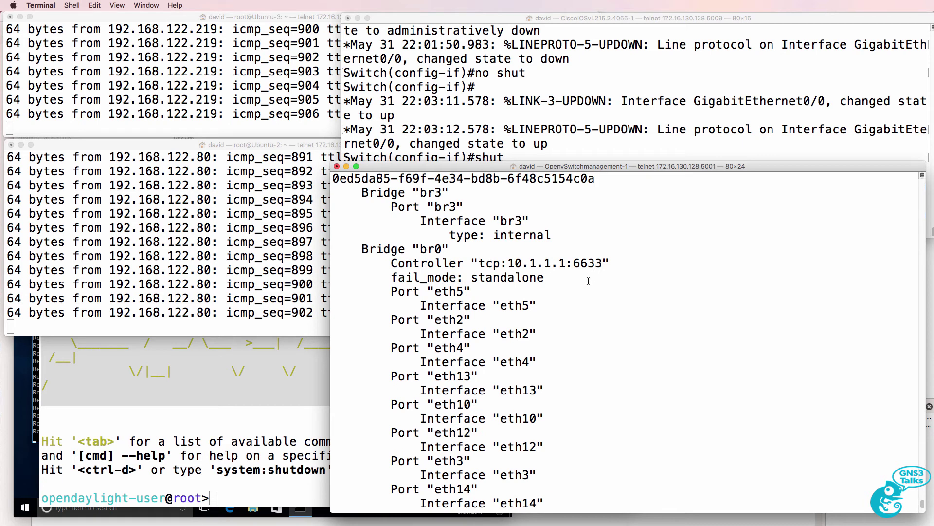
{"action": "left_click_drag", "start_coordinate": [588, 280], "coordinate": [349, 251]}
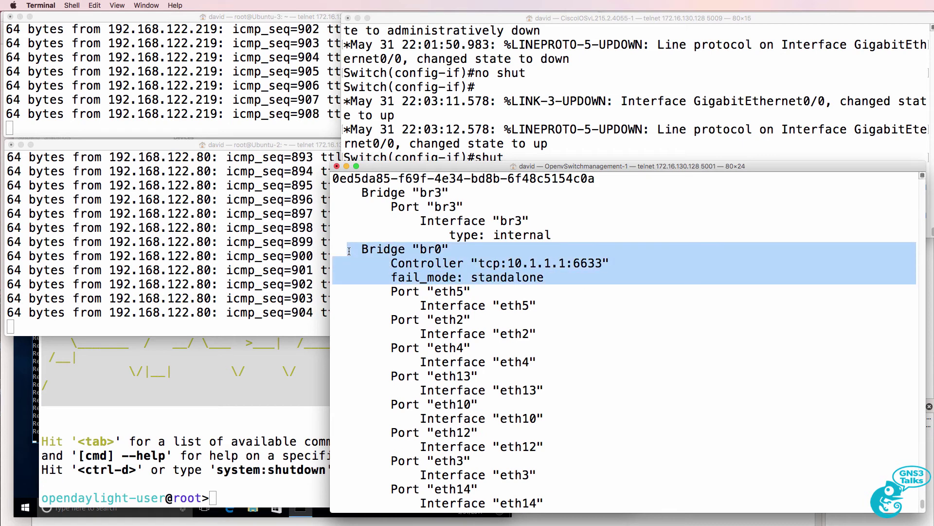
{"action": "key", "text": "Return"}
Dump br0's flows, which now return an empty table
{"action": "key", "text": "Up"}
{"action": "key", "text": "Up"}
{"action": "key", "text": "Up"}
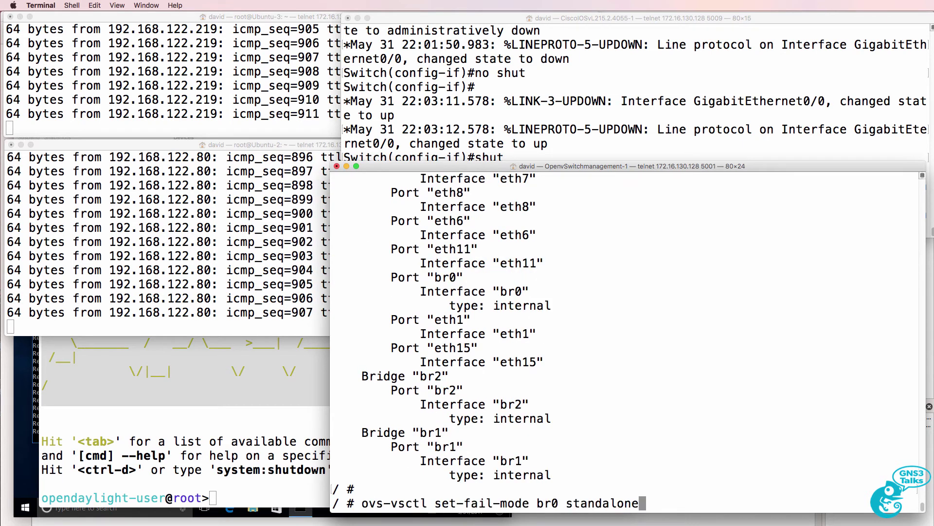
{"action": "key", "text": "Up"}
{"action": "key", "text": "Up"}
{"action": "key", "text": "Up"}
{"action": "key", "text": "Up"}
{"action": "key", "text": "Return"}
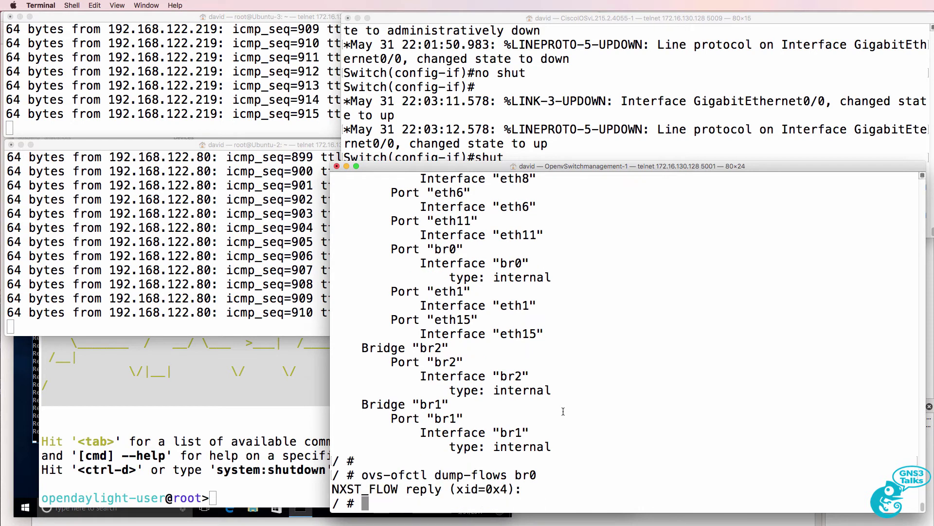
{"action": "left_click_drag", "start_coordinate": [521, 489], "coordinate": [303, 460]}
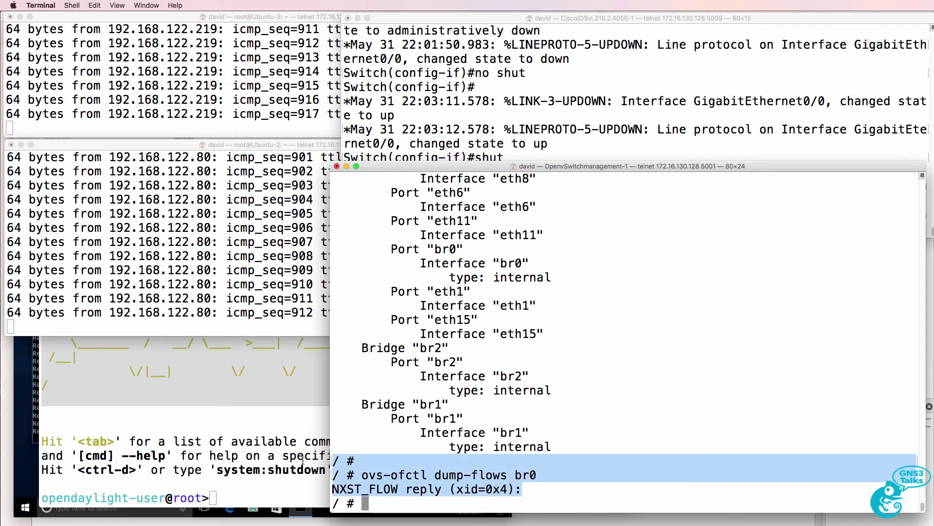
Check the Ubuntu hosts' pings still get replies, then return to the Cisco switch prompt
{"action": "left_click", "coordinate": [35, 432]}
{"action": "left_click", "coordinate": [69, 75]}
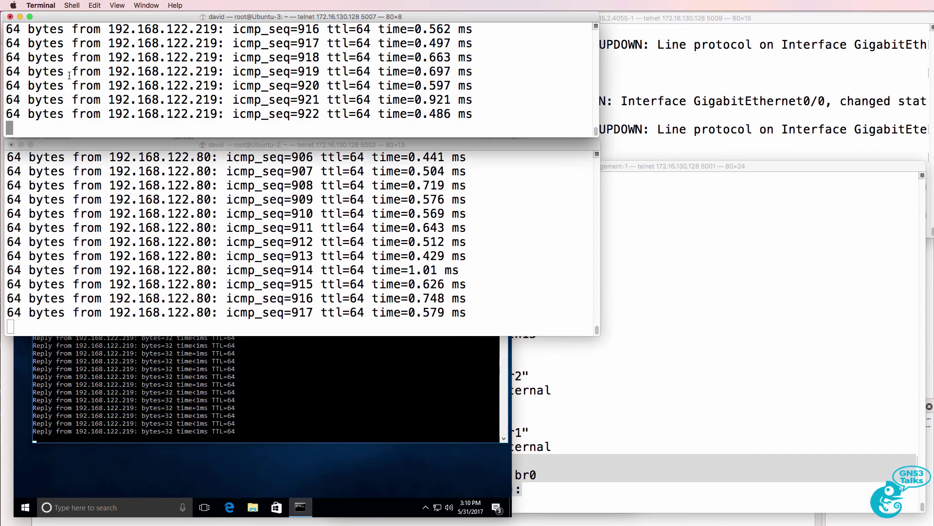
{"action": "left_click", "coordinate": [785, 377]}
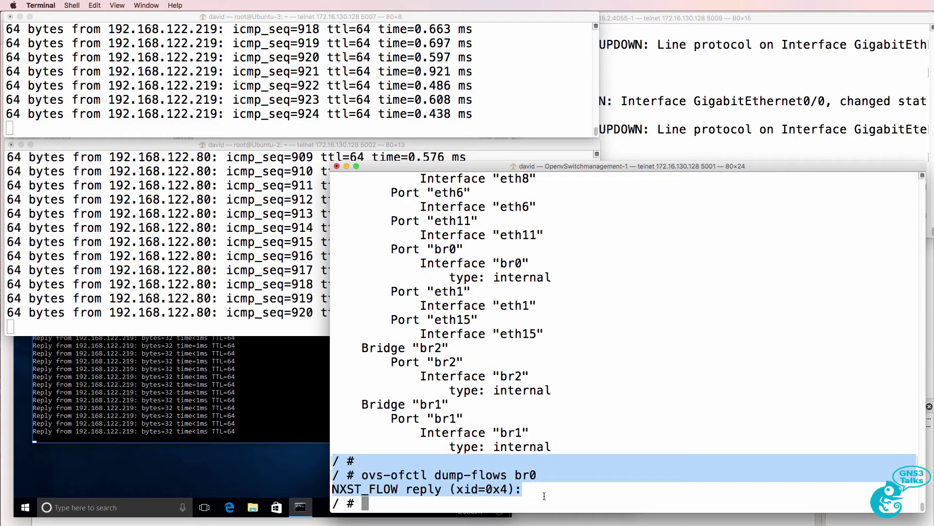
{"action": "left_click", "coordinate": [292, 468]}
{"action": "left_click", "coordinate": [155, 42]}
{"action": "left_click", "coordinate": [785, 376]}
{"action": "key", "text": "Up"}
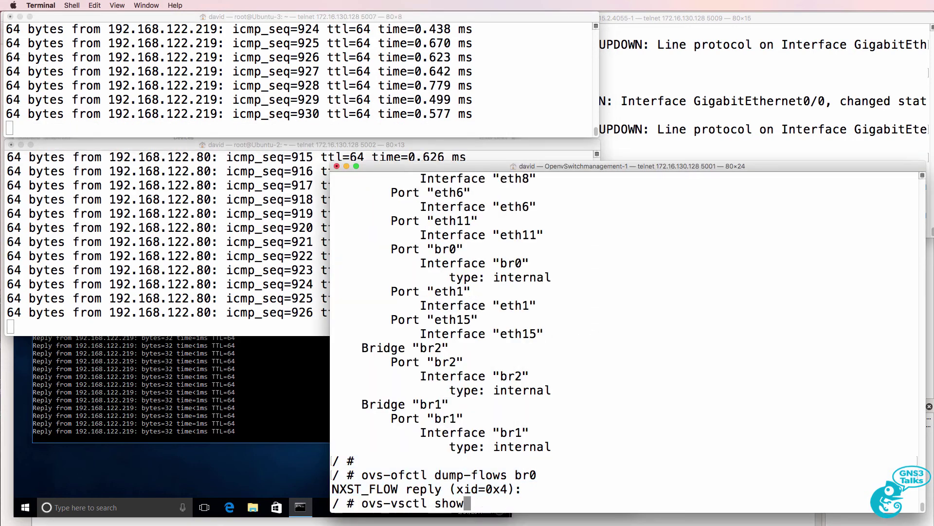
{"action": "key", "text": "Up"}
{"action": "left_click", "coordinate": [730, 73]}
{"action": "key", "text": "Return"}
Bring Cisco Gi0/0 back up with no shut and stage set-fail-mode br0 secure on OVS
{"action": "type", "text": "no shut"}
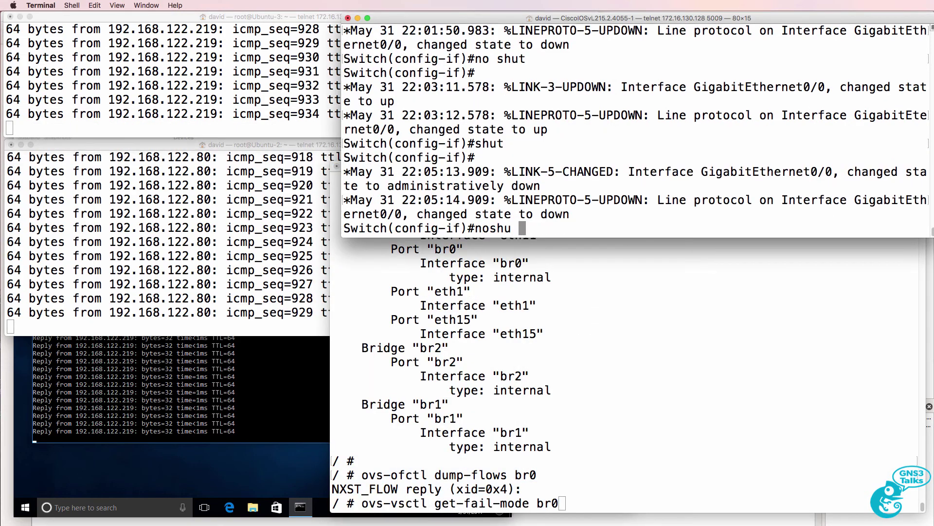
{"action": "key", "text": "Return"}
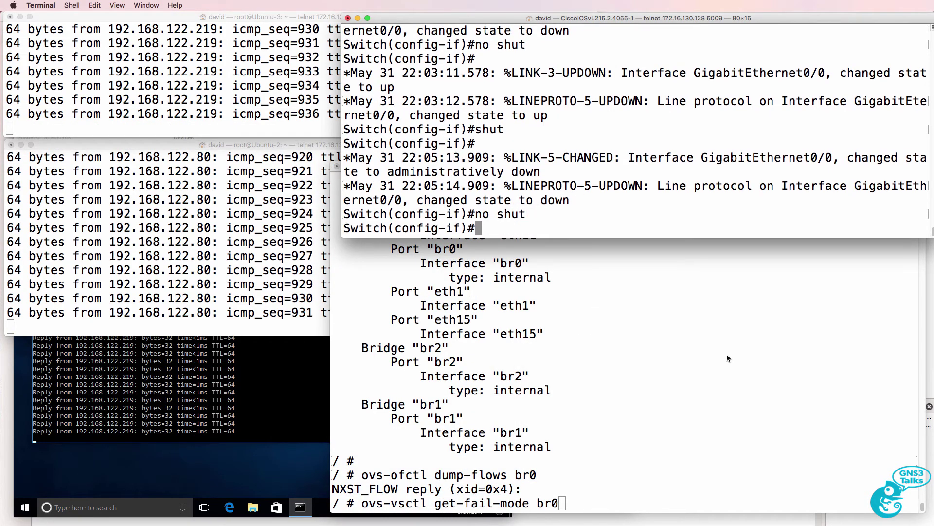
{"action": "left_click", "coordinate": [726, 355]}
{"action": "key", "text": "Up"}
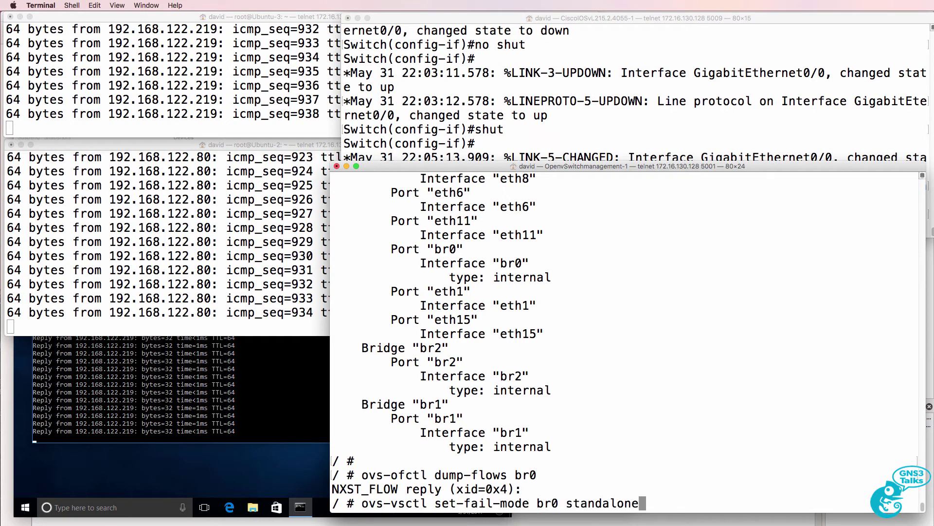
{"action": "key", "text": "BackSpace"}
{"action": "key", "text": "BackSpace"}
{"action": "key", "text": "BackSpace"}
{"action": "key", "text": "BackSpace"}
{"action": "key", "text": "BackSpace"}
{"action": "key", "text": "BackSpace"}
{"action": "key", "text": "BackSpace"}
{"action": "key", "text": "BackSpace"}
{"action": "key", "text": "BackSpace"}
{"action": "type", "text": "ecure"}
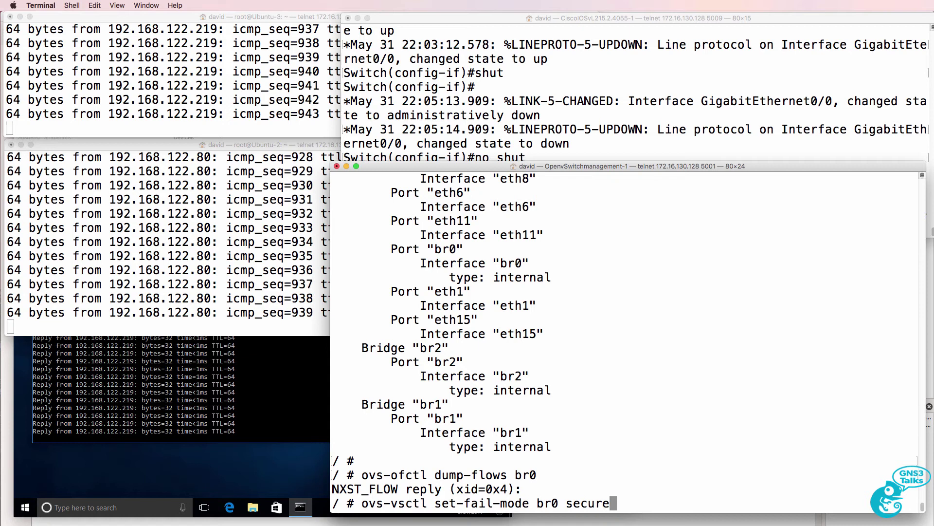
Leave interface configuration and display the Cisco switch's spanning-tree status
{"action": "left_click", "coordinate": [586, 115]}
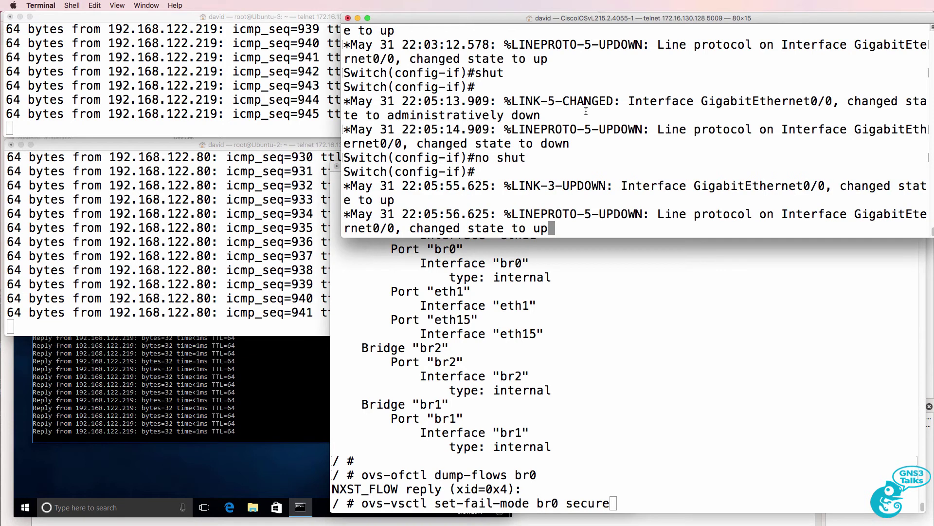
{"action": "type", "text": "end"}
{"action": "key", "text": "Return"}
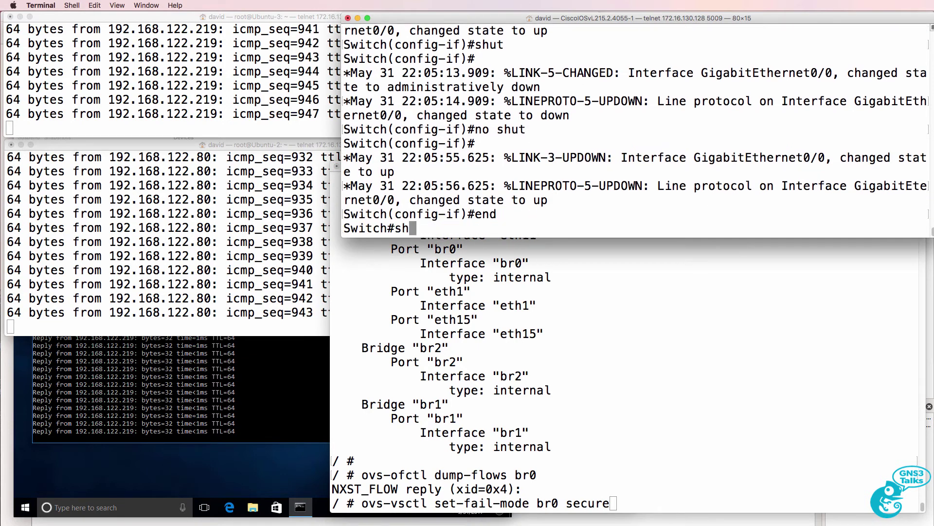
{"action": "type", "text": "sh spa"}
{"action": "key", "text": "Tab"}
{"action": "key", "text": "Return"}
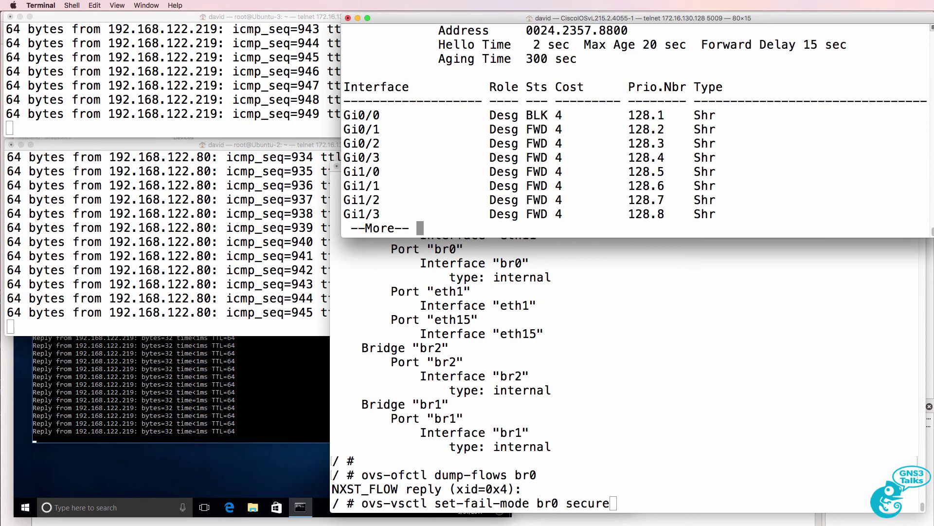
{"action": "key", "text": "space"}
Re-run show spanning-tree until Gi0/0 shows forwarding, and select its row
{"action": "key", "text": "Up"}
{"action": "key", "text": "Return"}
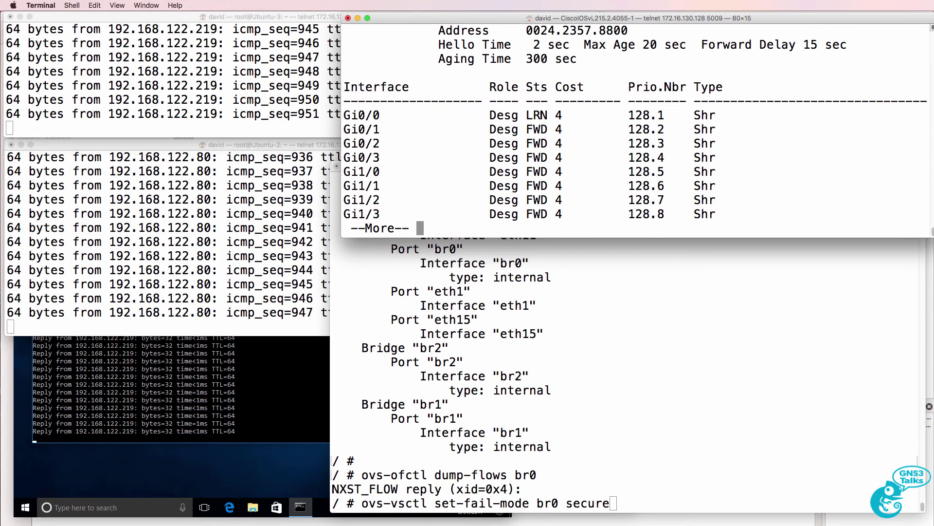
{"action": "key", "text": "space"}
{"action": "key", "text": "Up"}
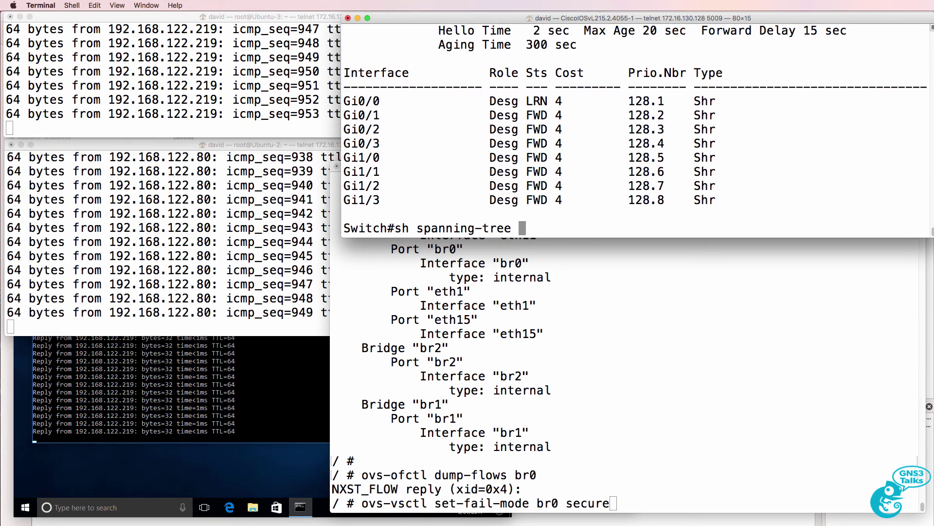
{"action": "key", "text": "Return"}
{"action": "key", "text": "space"}
{"action": "key", "text": "Up"}
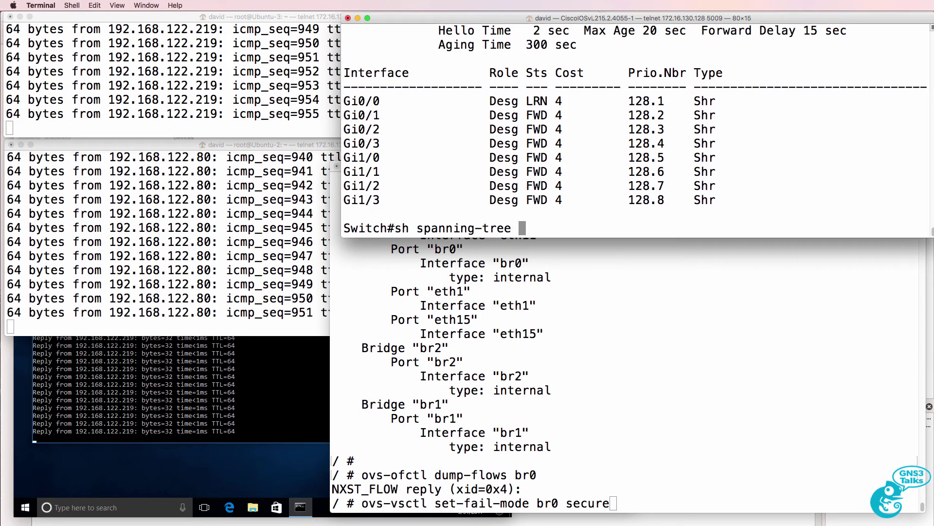
{"action": "key", "text": "Return"}
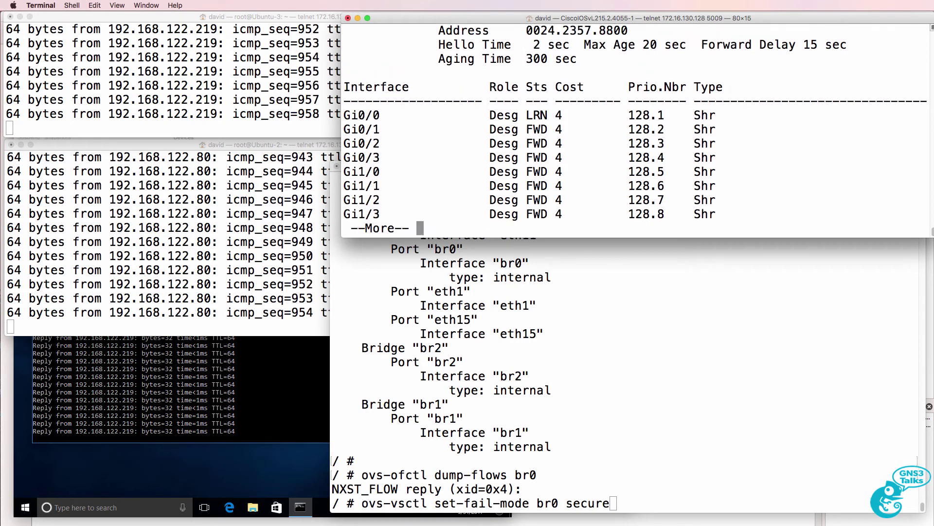
{"action": "key", "text": "space"}
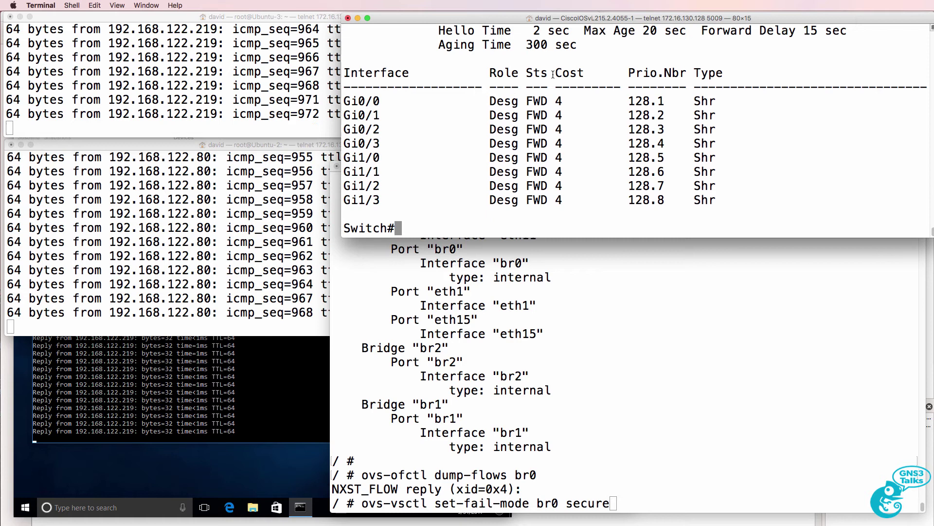
{"action": "left_click_drag", "start_coordinate": [556, 86], "coordinate": [547, 105]}
Apply secure fail mode to br0 and dump its current flows
{"action": "left_click", "coordinate": [545, 346]}
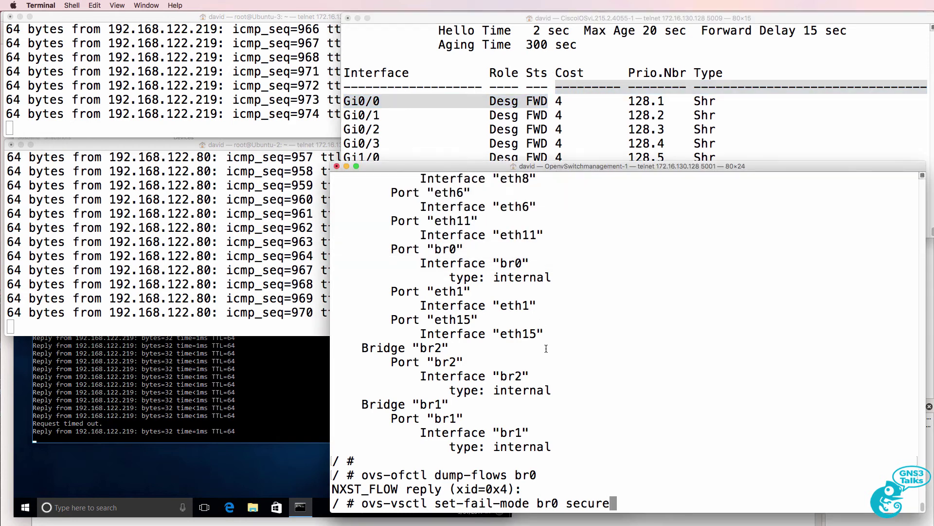
{"action": "key", "text": "Return"}
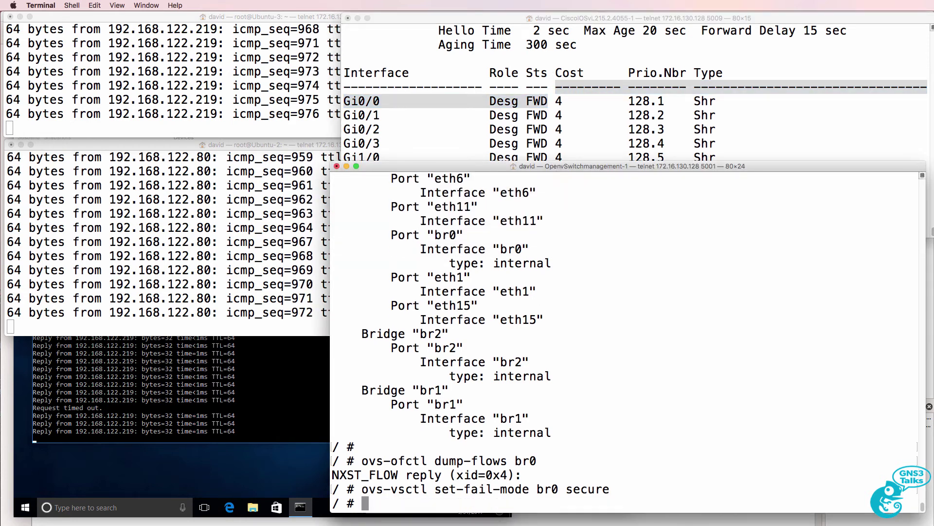
{"action": "key", "text": "Up"}
{"action": "key", "text": "Up"}
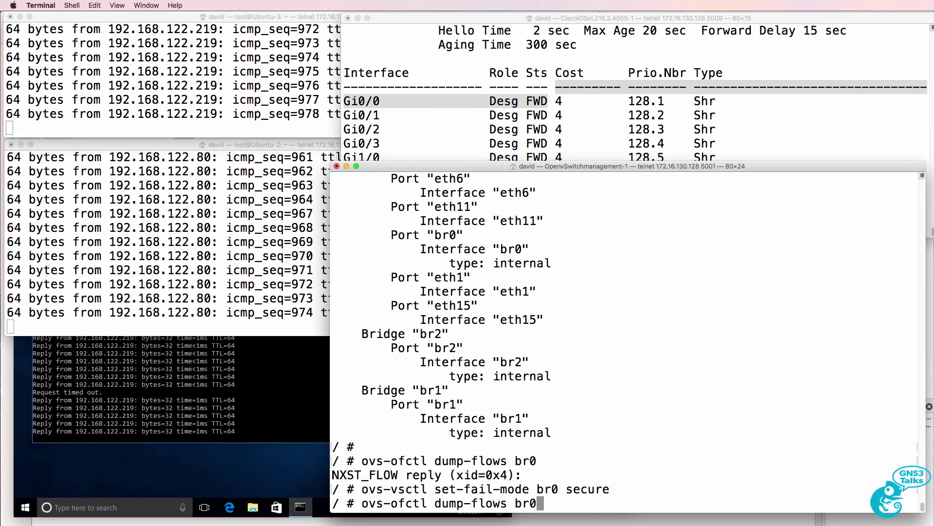
{"action": "key", "text": "Return"}
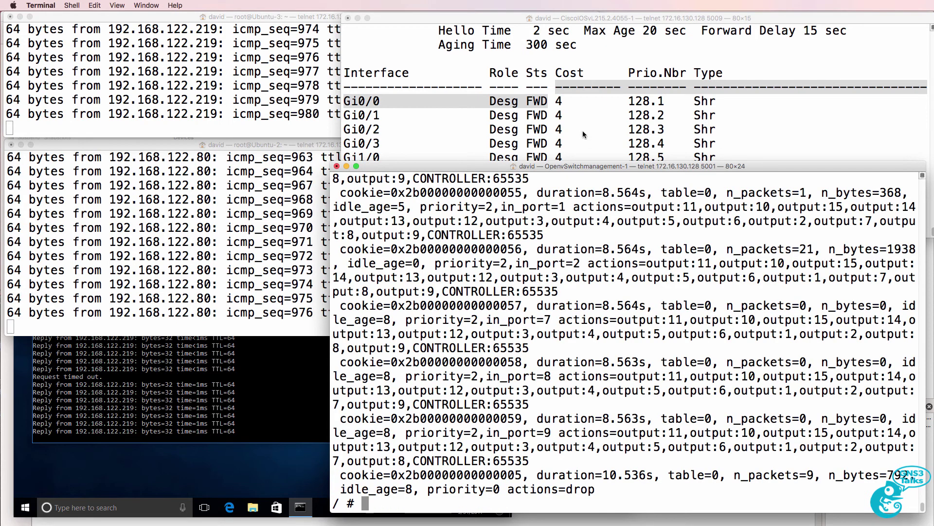
Enter global configuration mode (conf t) on the Cisco switch
{"action": "left_click", "coordinate": [583, 131]}
{"action": "key", "text": "Return"}
{"action": "type", "text": "von"}
{"action": "key", "text": "BackSpace"}
{"action": "key", "text": "BackSpace"}
{"action": "key", "text": "BackSpace"}
{"action": "type", "text": "conf"}
{"action": "key", "text": "Return"}
{"action": "type", "text": "t"}
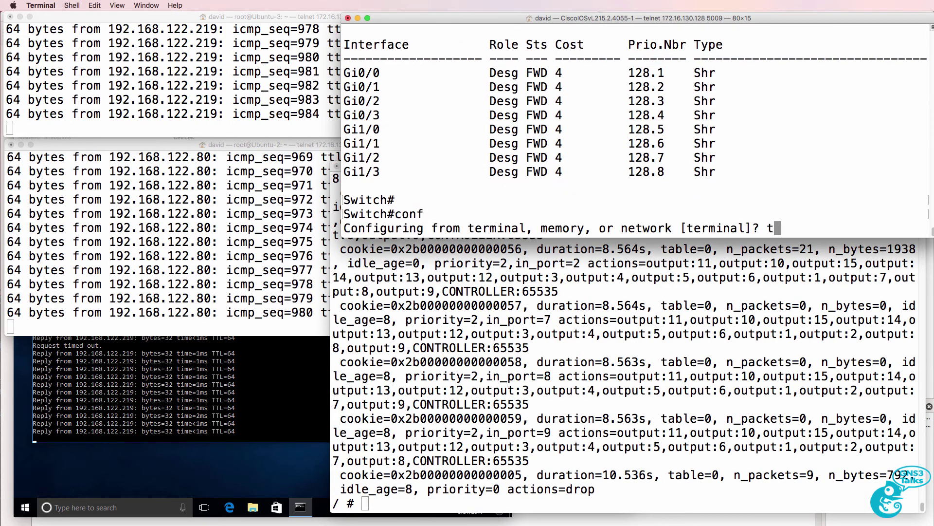
{"action": "key", "text": "Return"}
Shut down interface Gi0/0 to cut the controller link
{"action": "type", "text": "sh"}
{"action": "key", "text": "BackSpace"}
{"action": "key", "text": "BackSpace"}
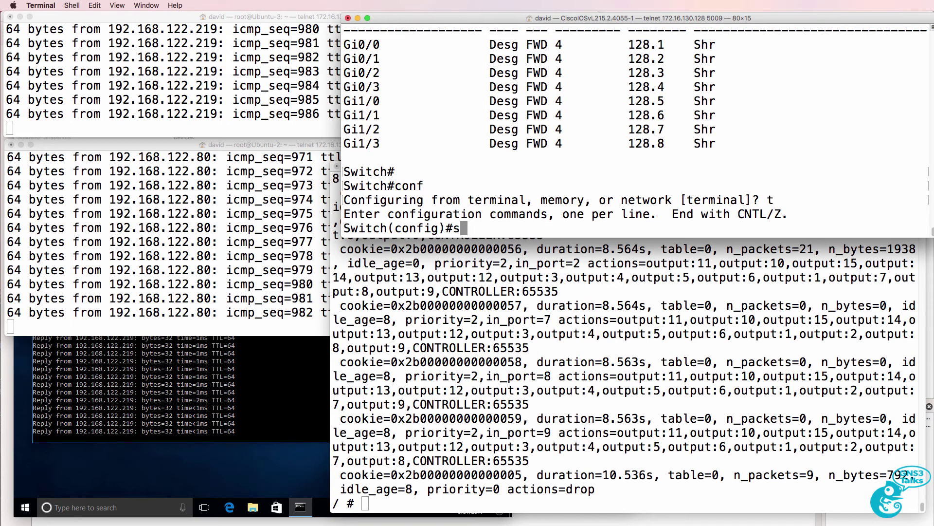
{"action": "type", "text": "int g0/0"}
{"action": "key", "text": "Return"}
{"action": "type", "text": "shut"}
{"action": "key", "text": "Return"}
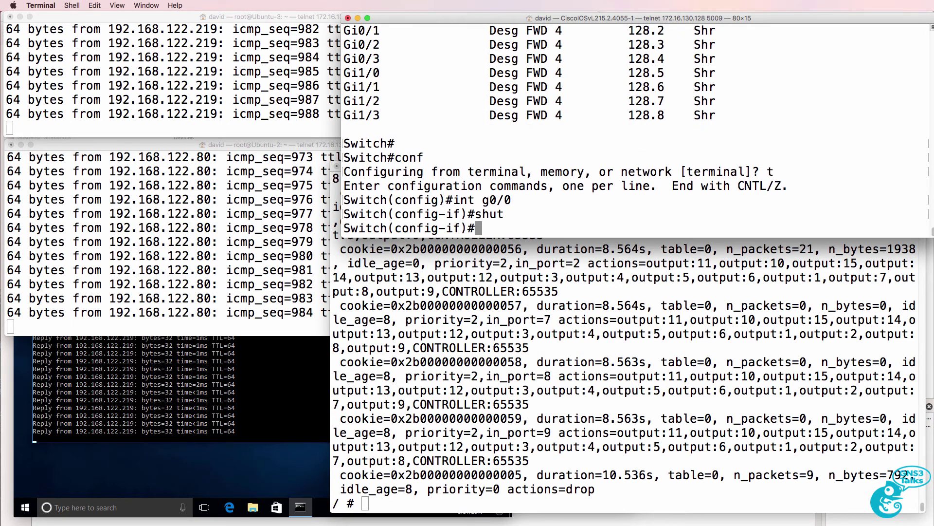
Re-dump br0's flows and run ovs-vsctl show to check controller status
{"action": "left_click", "coordinate": [612, 319]}
{"action": "key", "text": "Return"}
{"action": "key", "text": "Return"}
{"action": "key", "text": "Up"}
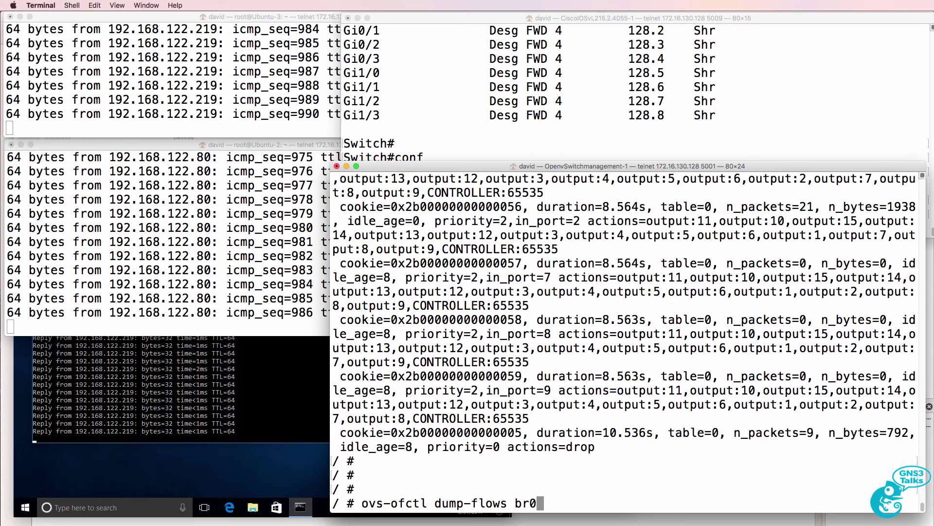
{"action": "key", "text": "Return"}
{"action": "key", "text": "Return"}
{"action": "key", "text": "Return"}
{"action": "key", "text": "Return"}
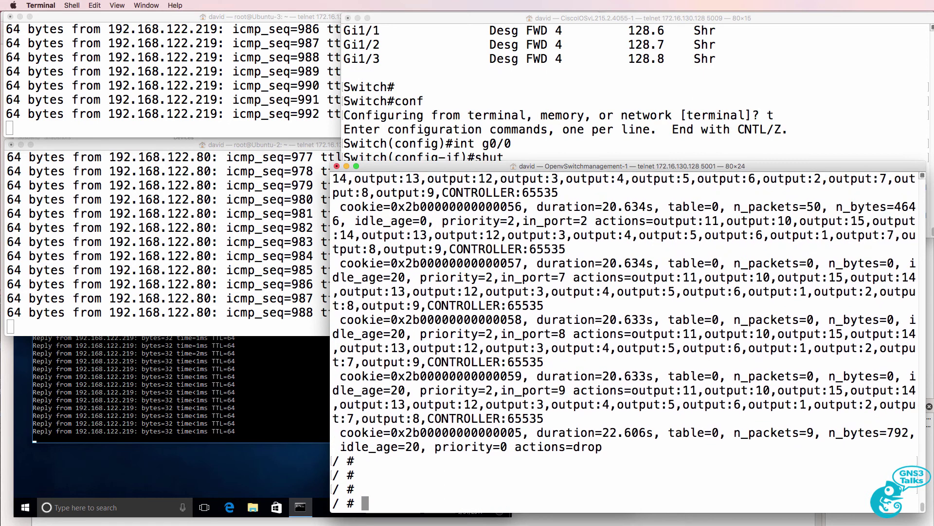
{"action": "key", "text": "Up"}
{"action": "key", "text": "Return"}
{"action": "key", "text": "Up"}
{"action": "key", "text": "Up"}
{"action": "key", "text": "Up"}
{"action": "key", "text": "Up"}
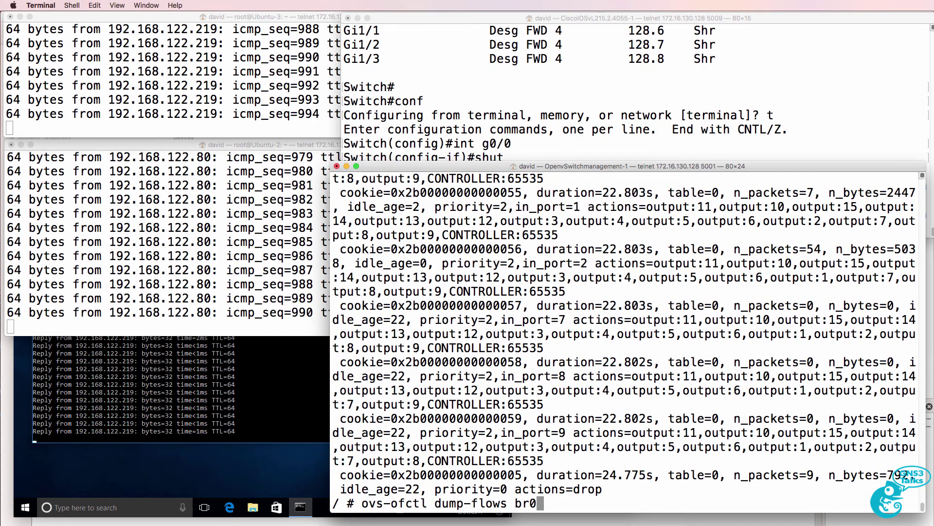
{"action": "key", "text": "Return"}
Rerun ovs-vsctl show and select br0's controller status and fail_mode: secure lines
{"action": "scroll", "coordinate": [607, 280], "scroll_direction": "up", "scroll_amount": 10}
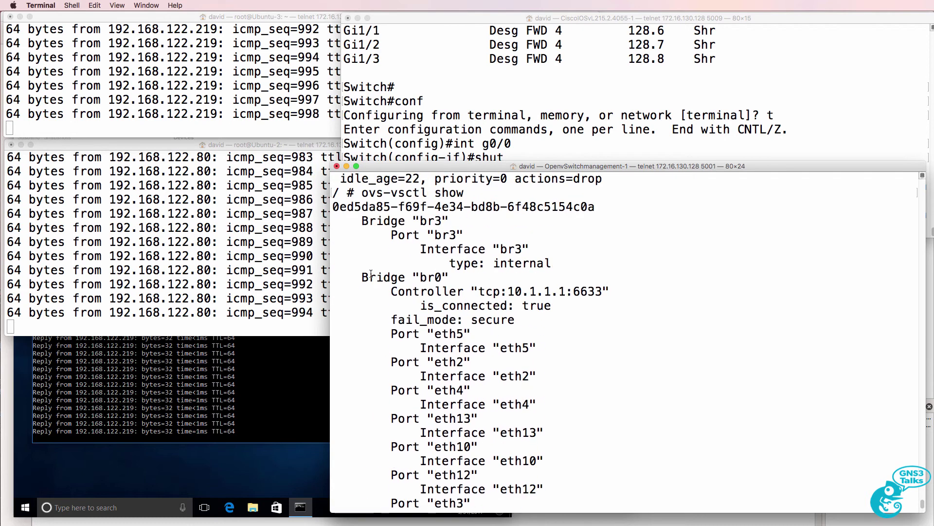
{"action": "left_click_drag", "start_coordinate": [362, 275], "coordinate": [605, 310]}
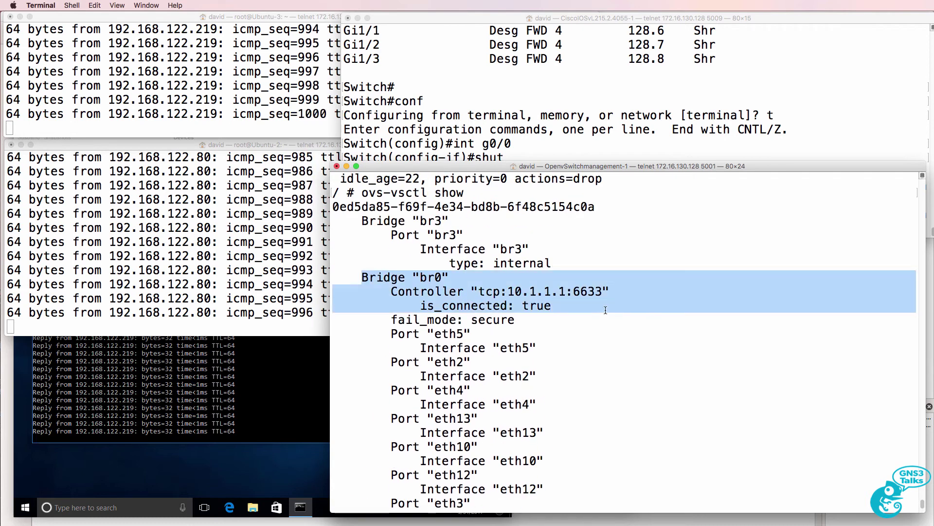
{"action": "key", "text": "Return"}
{"action": "key", "text": "Up"}
{"action": "key", "text": "Return"}
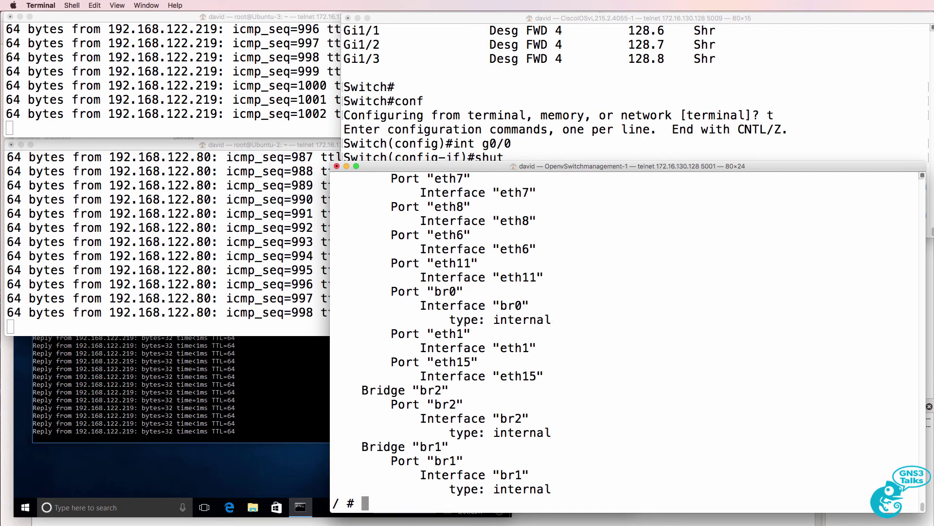
{"action": "scroll", "coordinate": [420, 298], "scroll_direction": "up", "scroll_amount": 10}
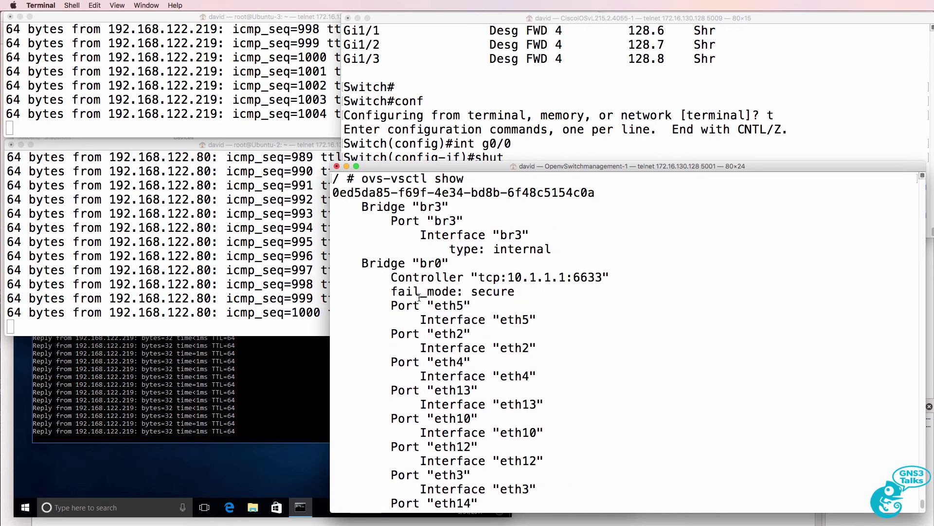
{"action": "left_click_drag", "start_coordinate": [384, 291], "coordinate": [600, 291]}
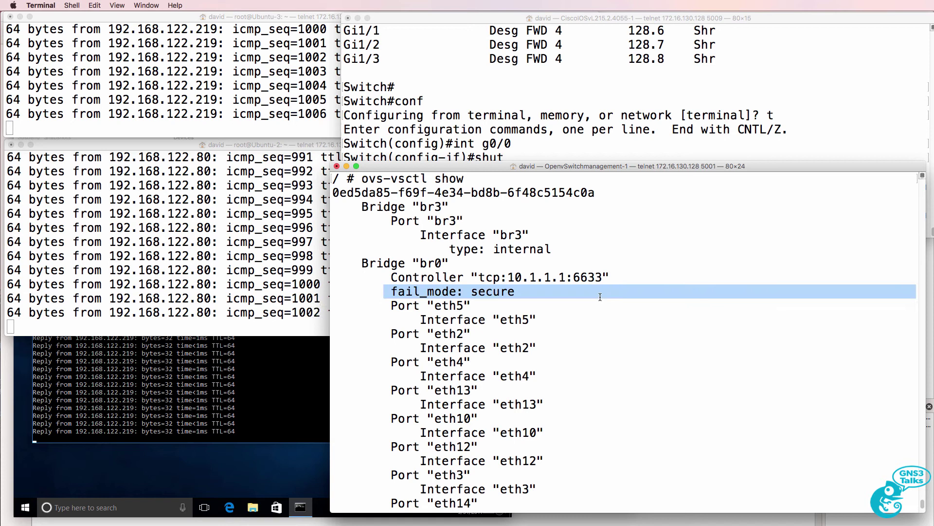
Dump br0's flows again to confirm they survive the controller loss
{"action": "key", "text": "Return"}
{"action": "key", "text": "Return"}
{"action": "key", "text": "Return"}
{"action": "key", "text": "Up"}
{"action": "key", "text": "Up"}
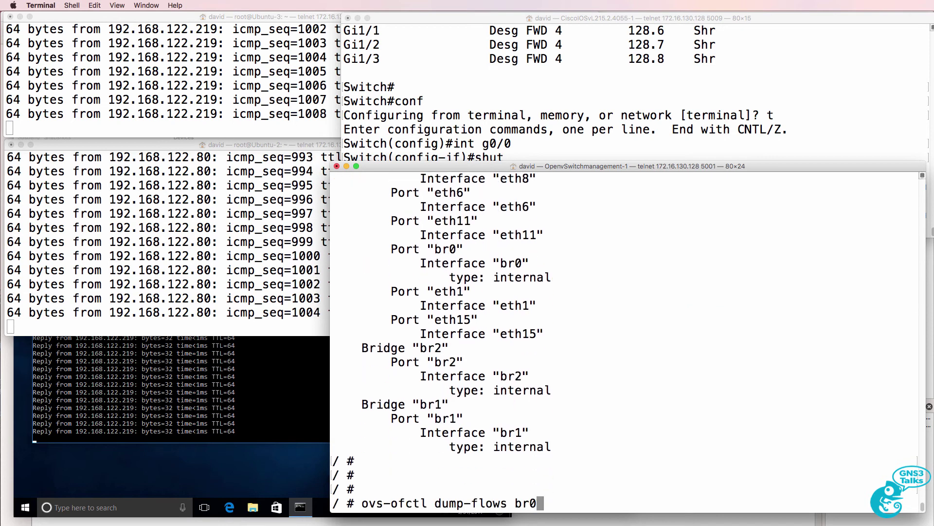
{"action": "key", "text": "Return"}
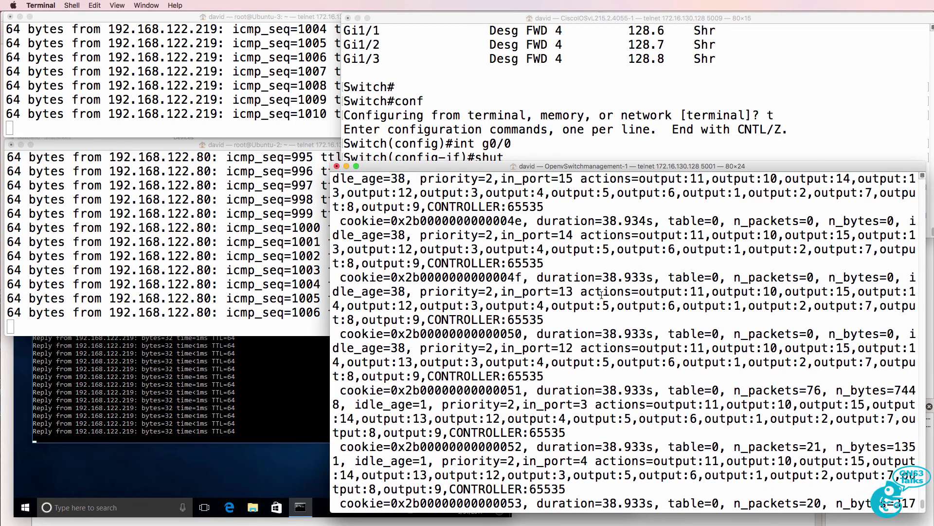
{"action": "scroll", "coordinate": [601, 294], "scroll_direction": "up", "scroll_amount": 10}
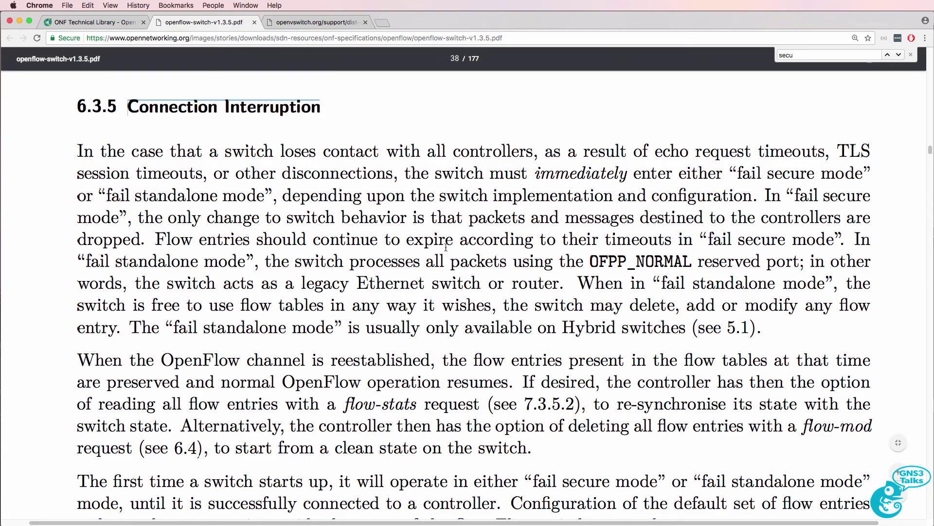
Highlight 'Connection Interruption', 'fail standalone mode' and 'Hybrid switches' in the spec, then switch to GNS3
{"action": "scroll", "coordinate": [372, 190], "scroll_direction": "down", "scroll_amount": 1}
{"action": "left_click_drag", "start_coordinate": [138, 105], "coordinate": [348, 106]}
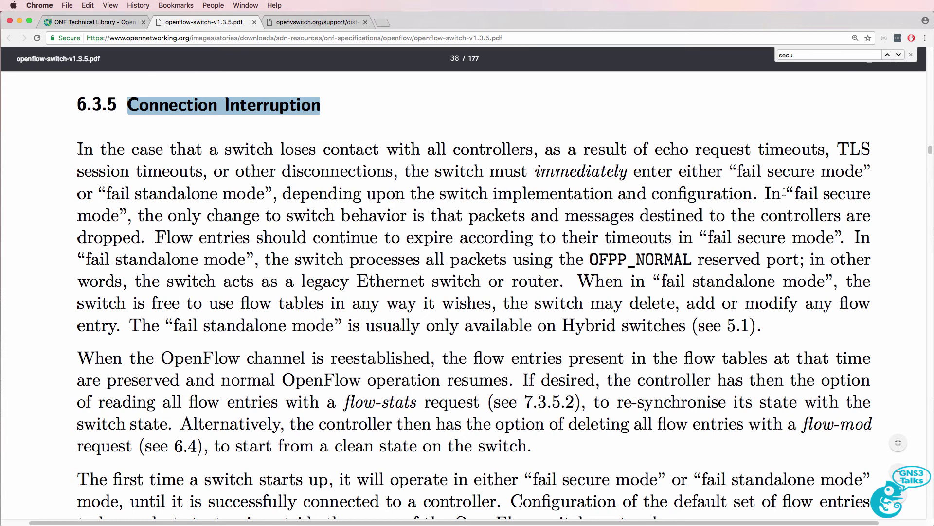
{"action": "left_click_drag", "start_coordinate": [798, 193], "coordinate": [267, 193]}
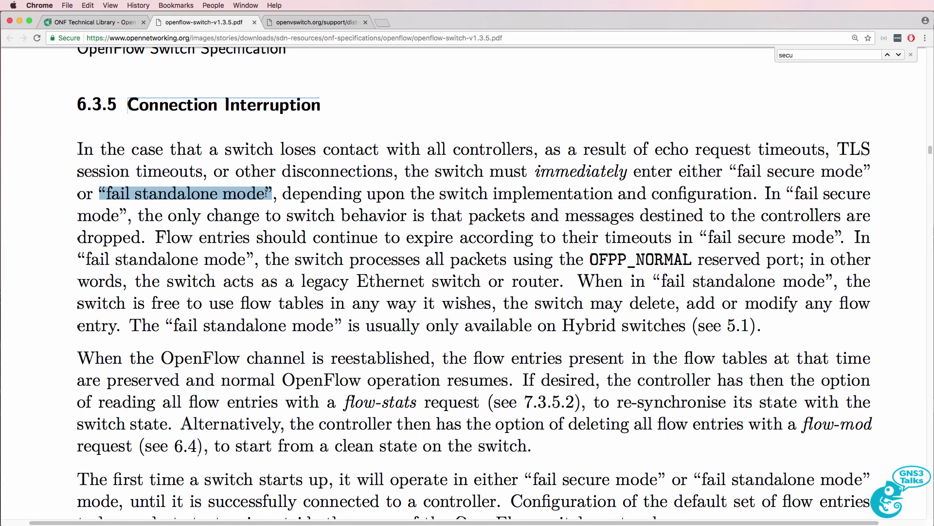
{"action": "left_click_drag", "start_coordinate": [553, 326], "coordinate": [687, 325]}
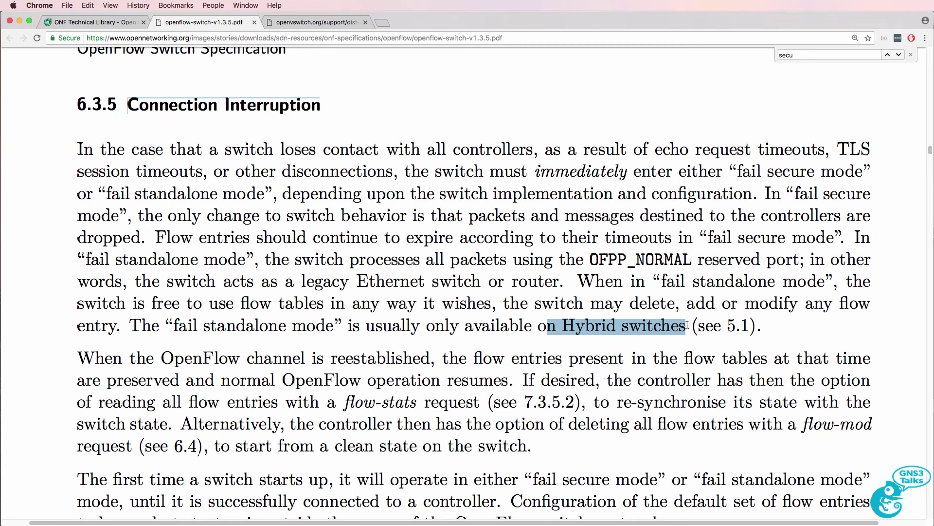
{"action": "key", "text": "super+Tab"}
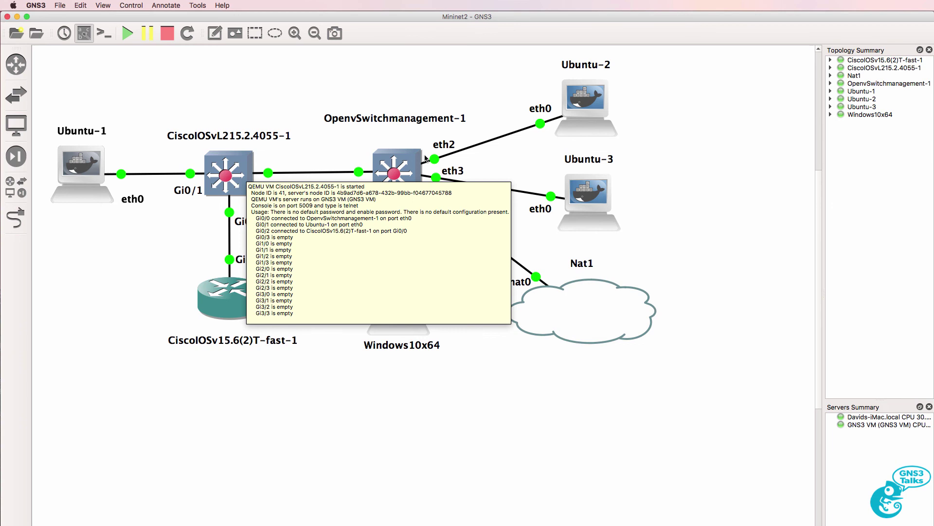
{"action": "mouse_move", "coordinate": [418, 167]}
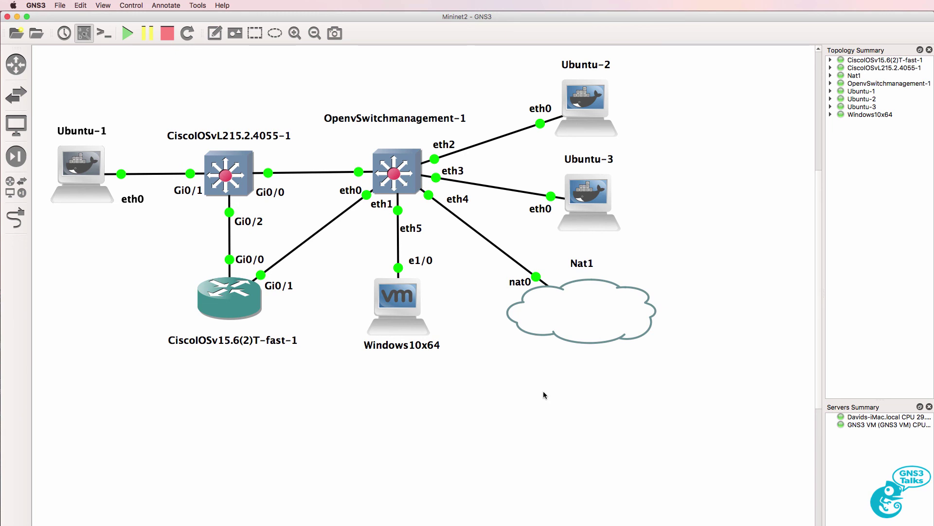
{"action": "mouse_move", "coordinate": [227, 305]}
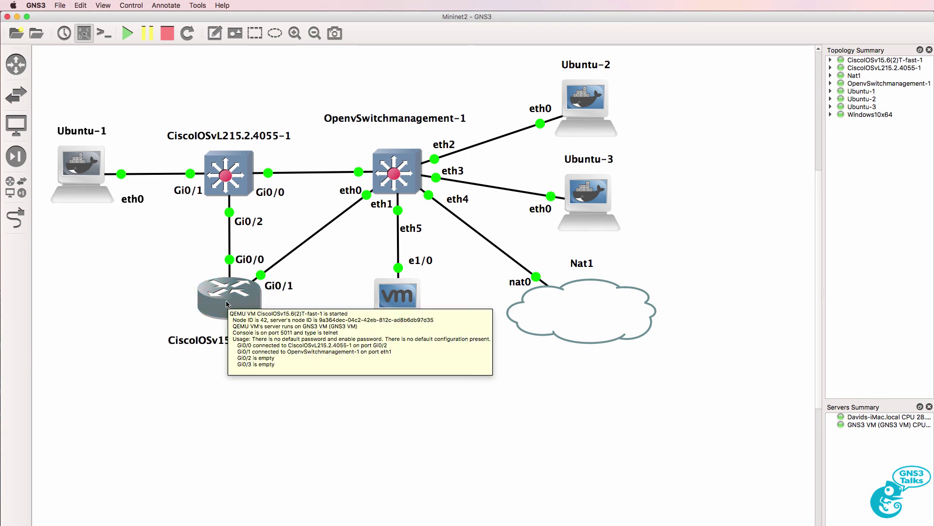
{"action": "mouse_move", "coordinate": [96, 194]}
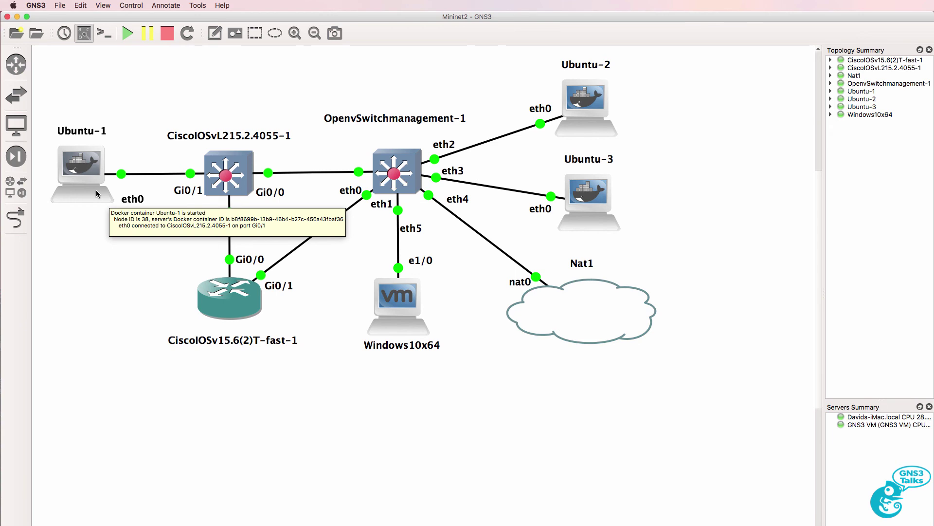
{"action": "mouse_move", "coordinate": [257, 319]}
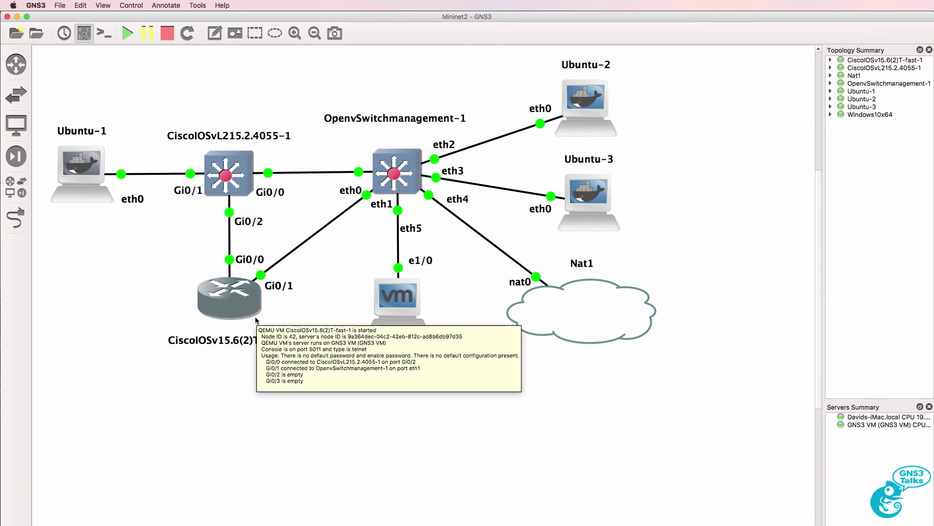